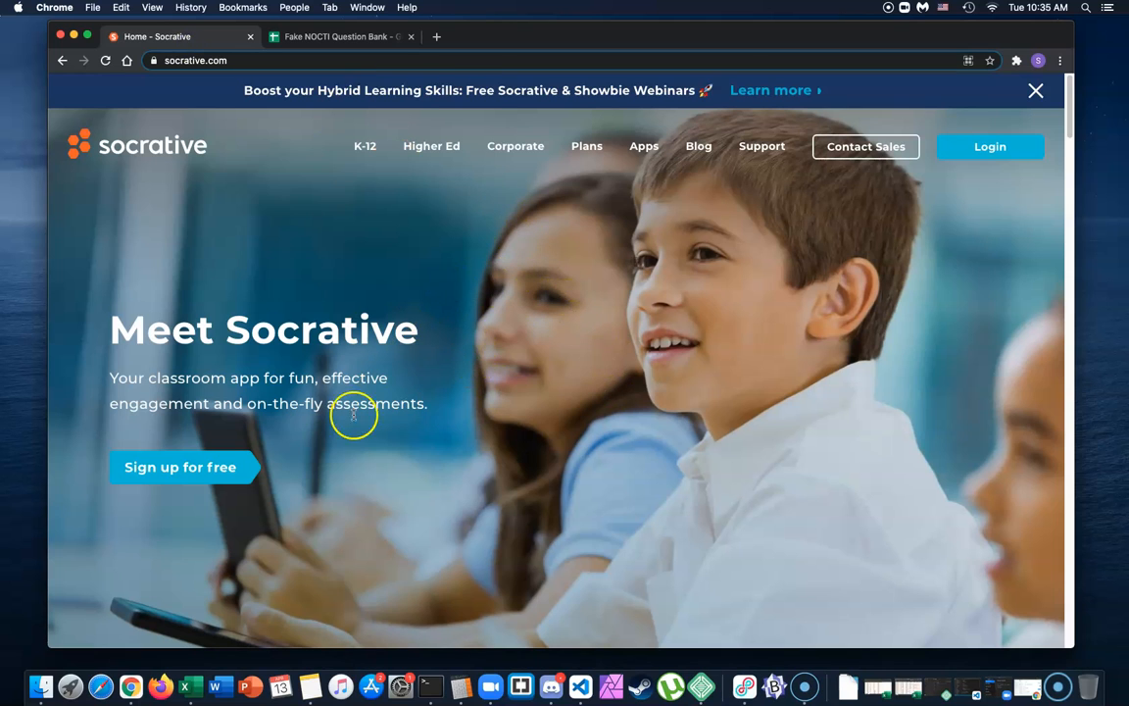
In the Fake NOCTI Question Bank, filter the Duty Area column to show only 400 PHOTOGRAPHY questions
click(297, 37)
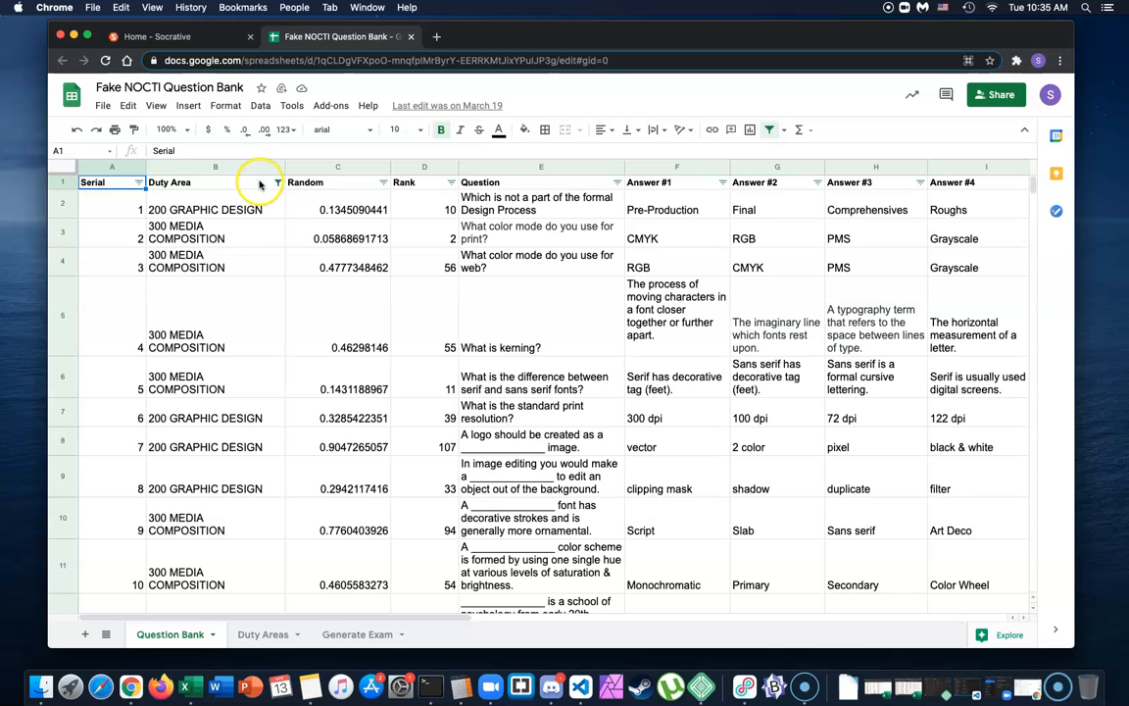
click(277, 182)
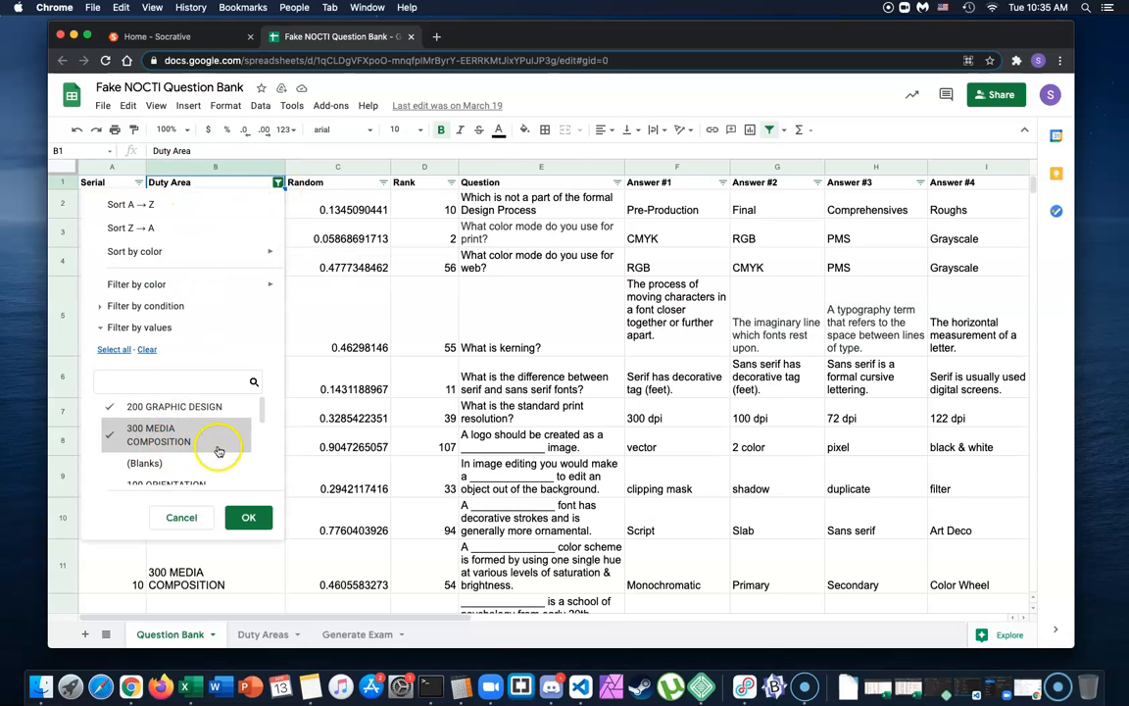
scroll(167, 420, down, 4)
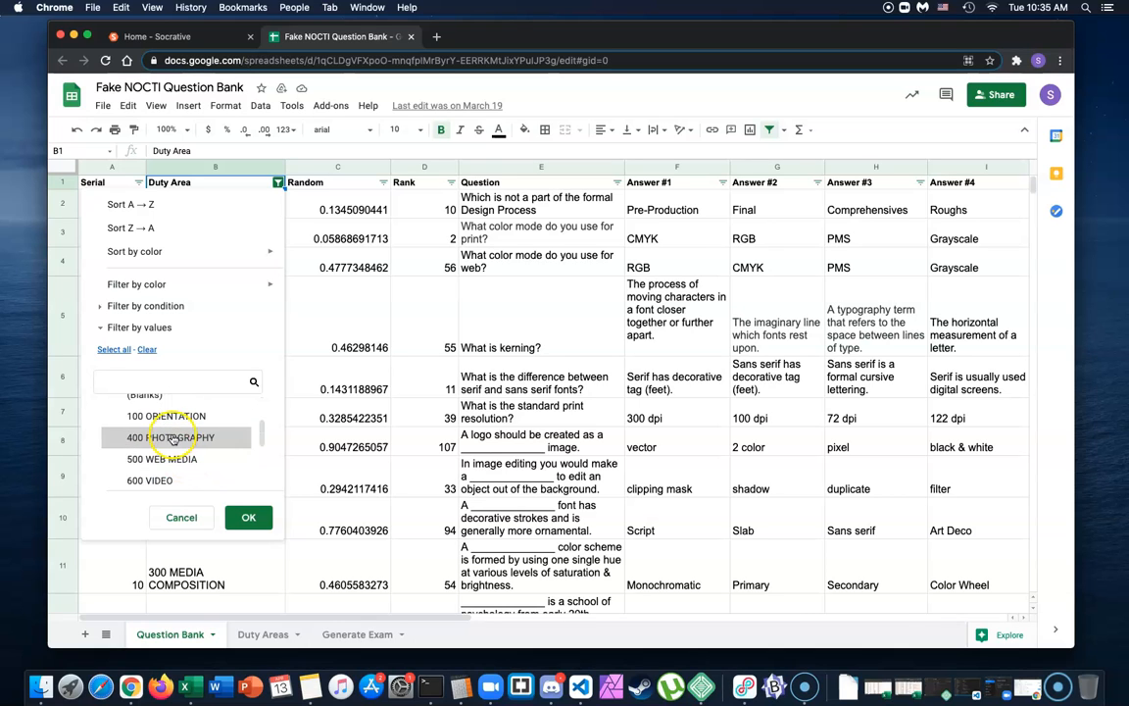
scroll(137, 449, up, 1)
click(105, 404)
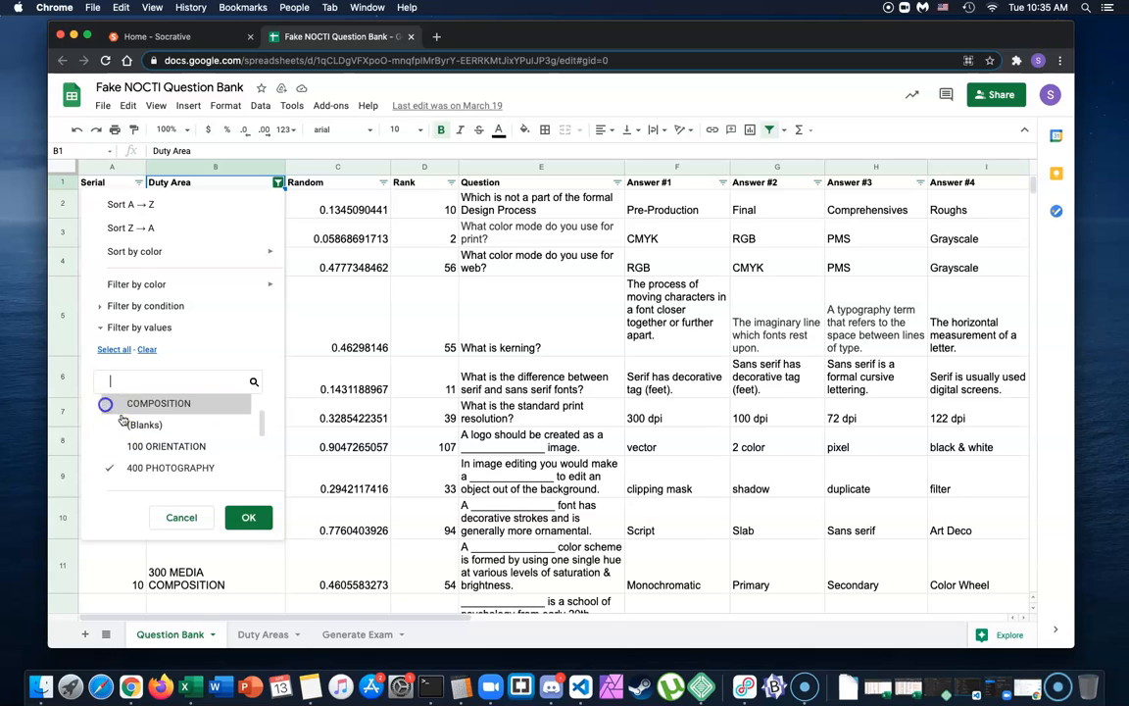
scroll(135, 429, up, 1)
scroll(132, 436, up, 1)
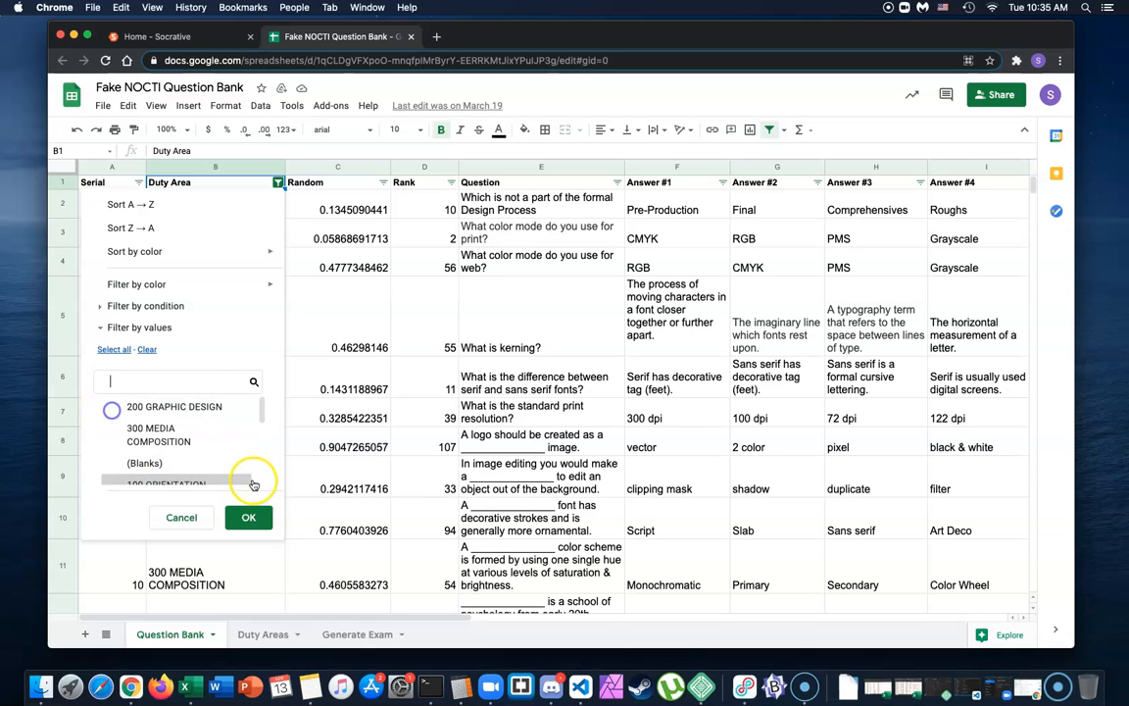
click(250, 518)
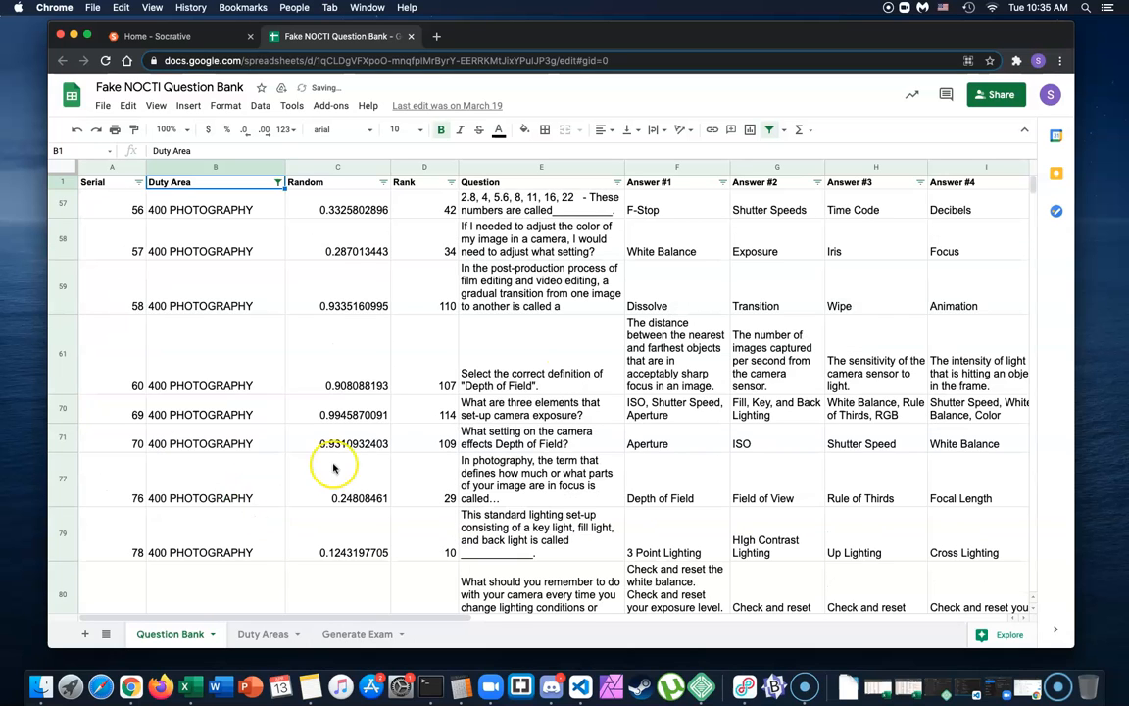
Copy all the filtered photography question rows, from A57 through L81
scroll(569, 412, down, 5)
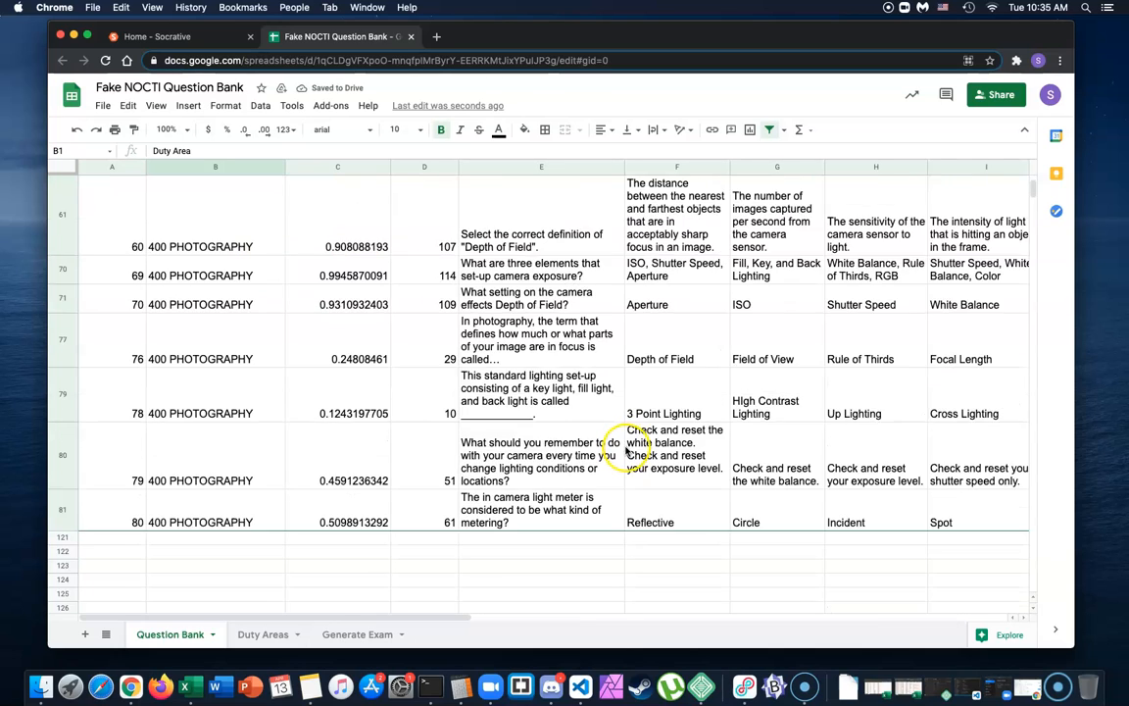
scroll(624, 449, up, 5)
scroll(443, 398, down, 3)
scroll(431, 411, up, 3)
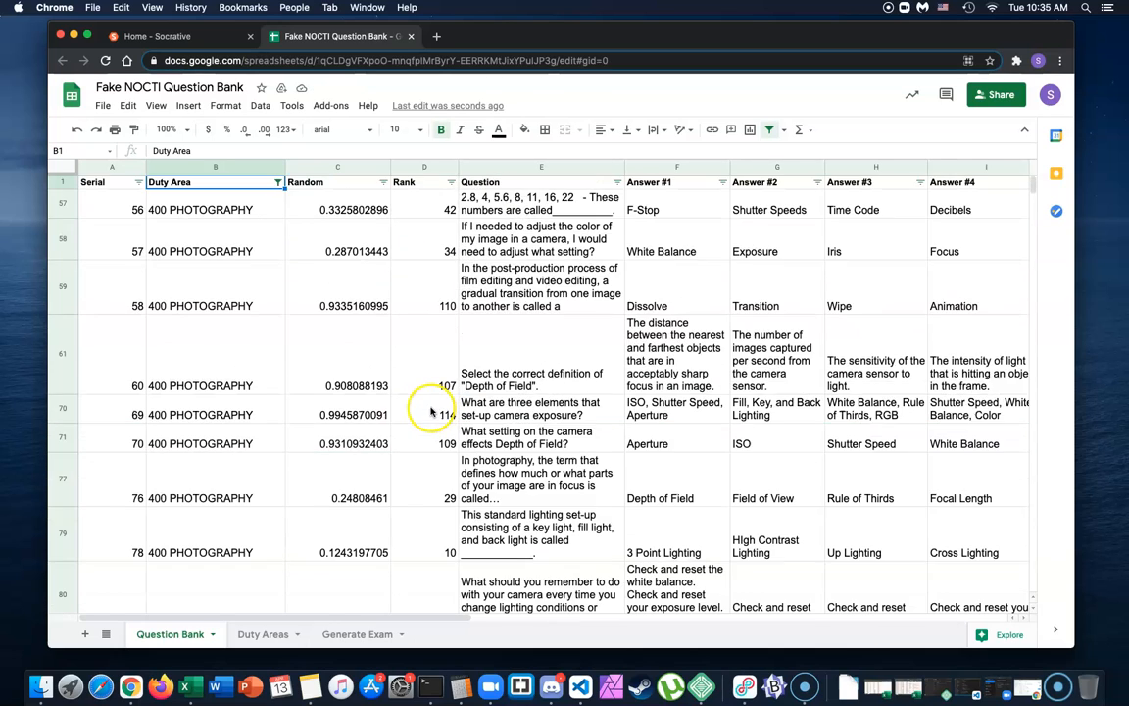
click(105, 210)
scroll(696, 436, down, 5)
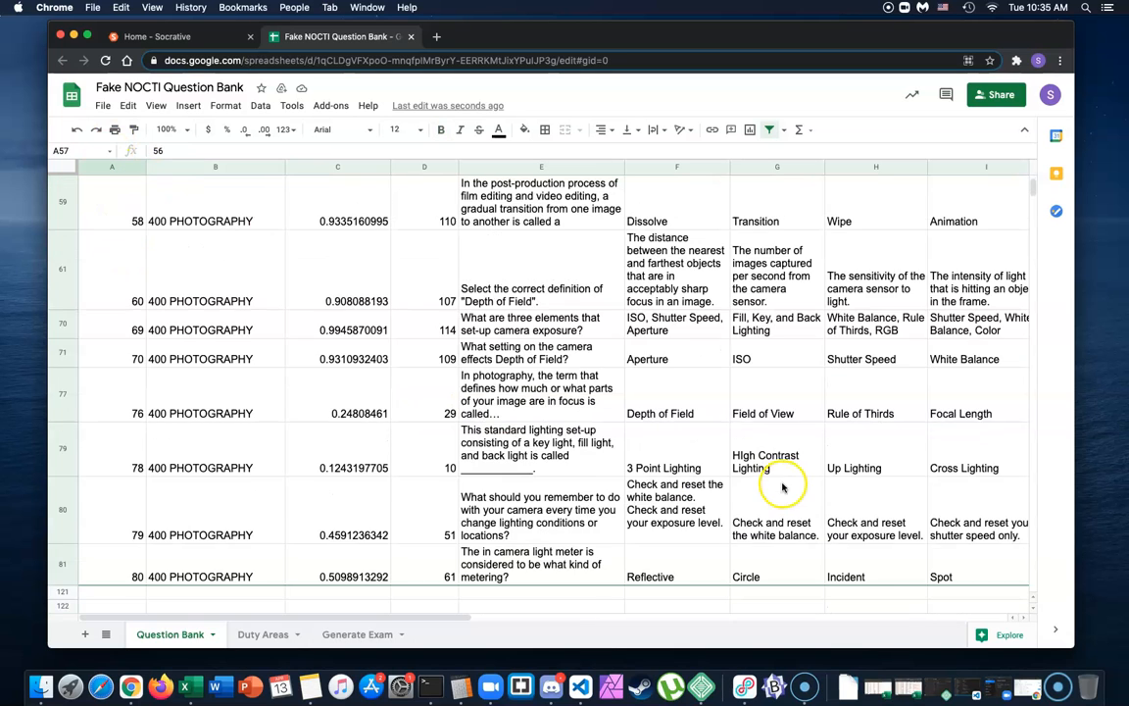
mouse_move(245, 620)
mouse_down()
mouse_move(564, 619)
mouse_move(265, 619)
mouse_up()
shift+click(544, 518)
key(super+c)
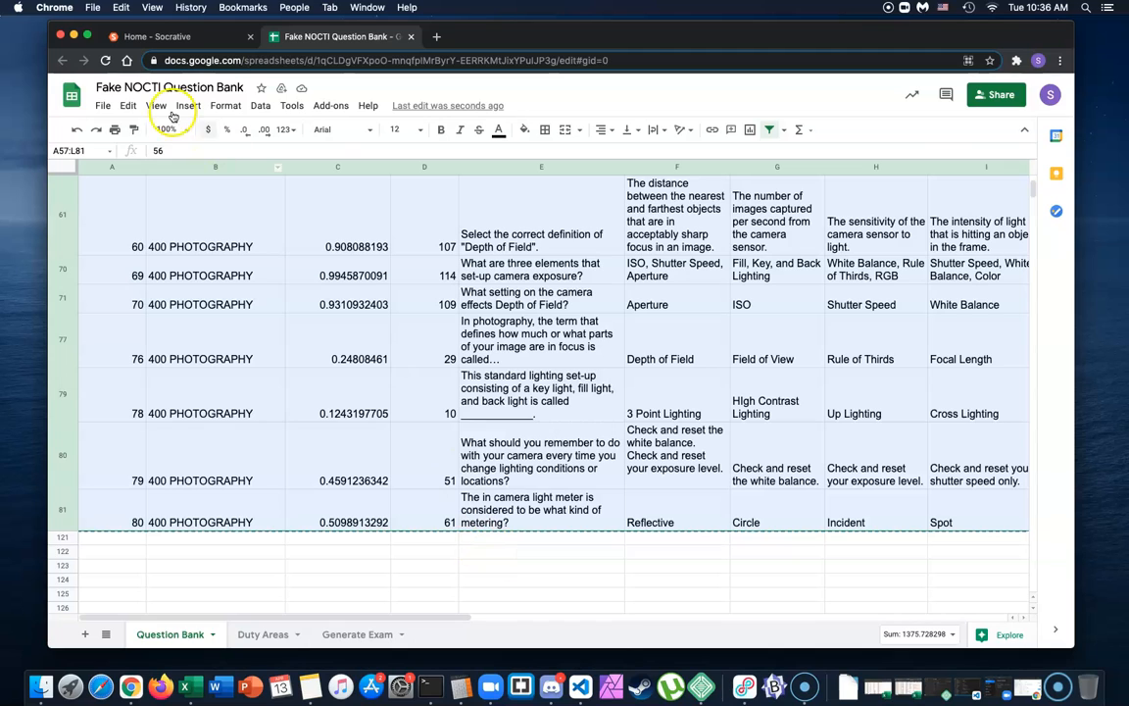
Add a new sheet to the question bank workbook and paste the copied photography rows starting at A1
click(101, 105)
mouse_move(118, 161)
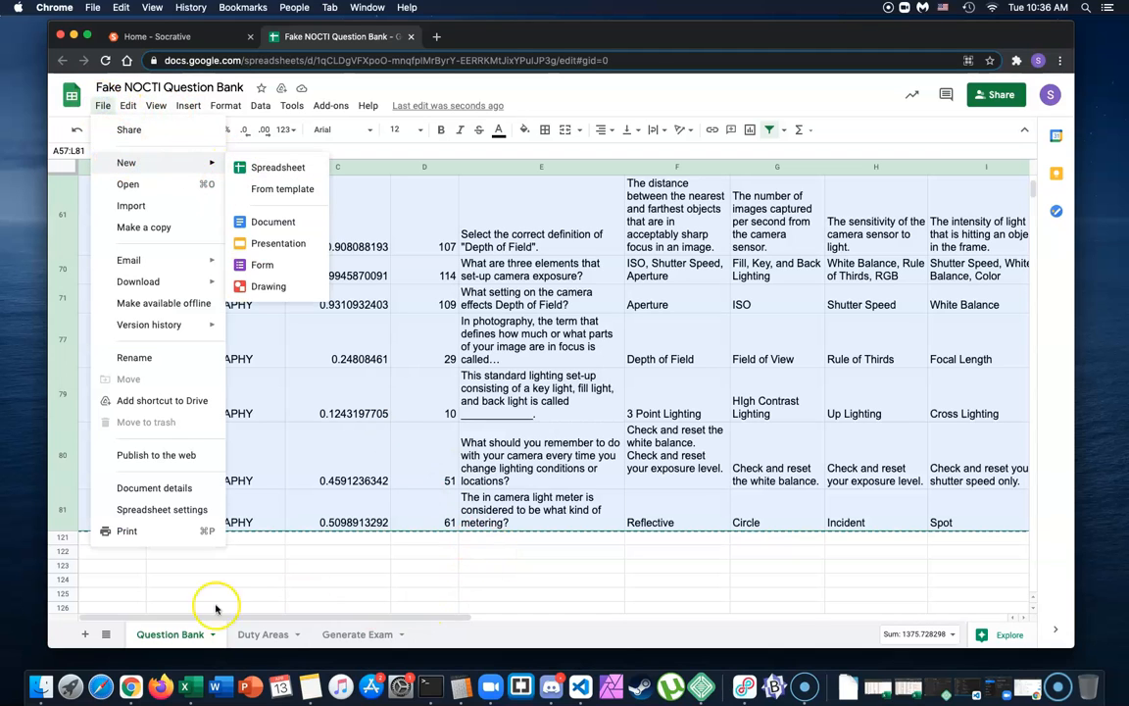
click(85, 634)
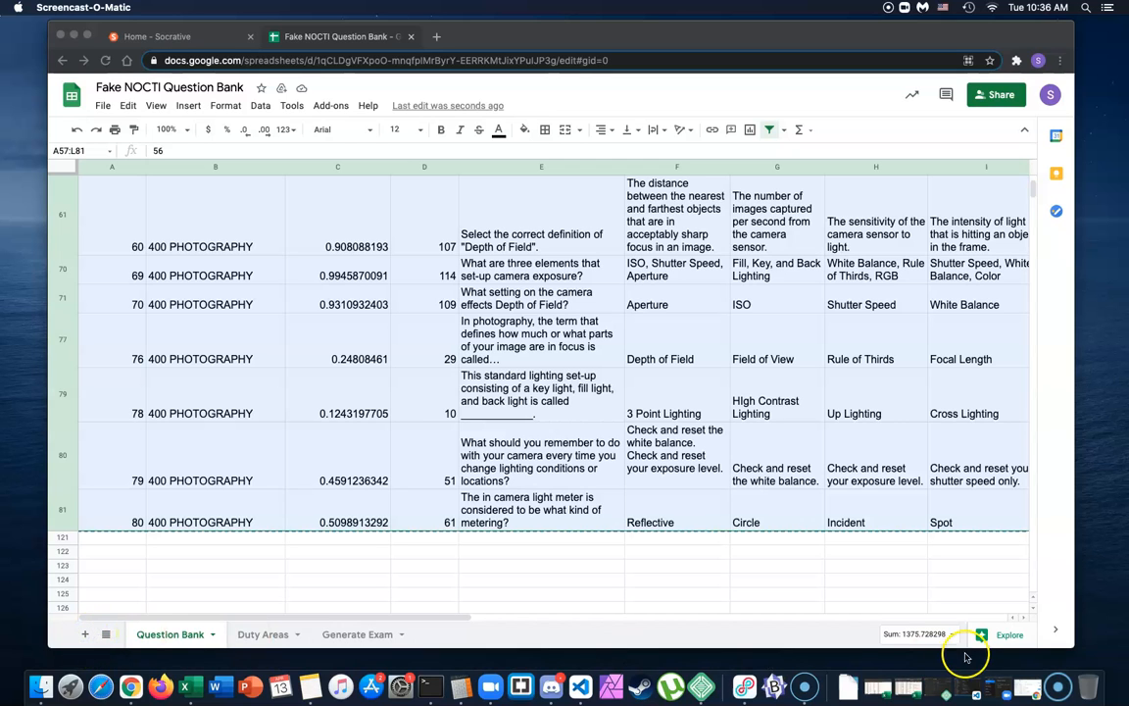
drag(574, 27, 614, 31)
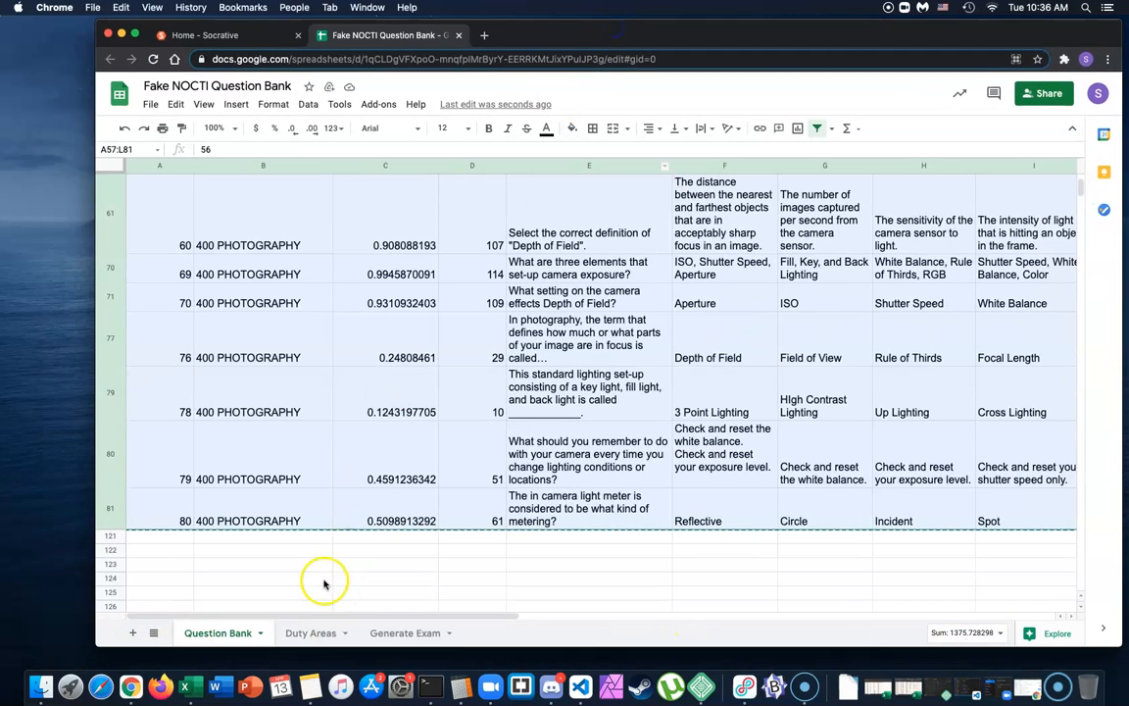
click(154, 634)
click(154, 635)
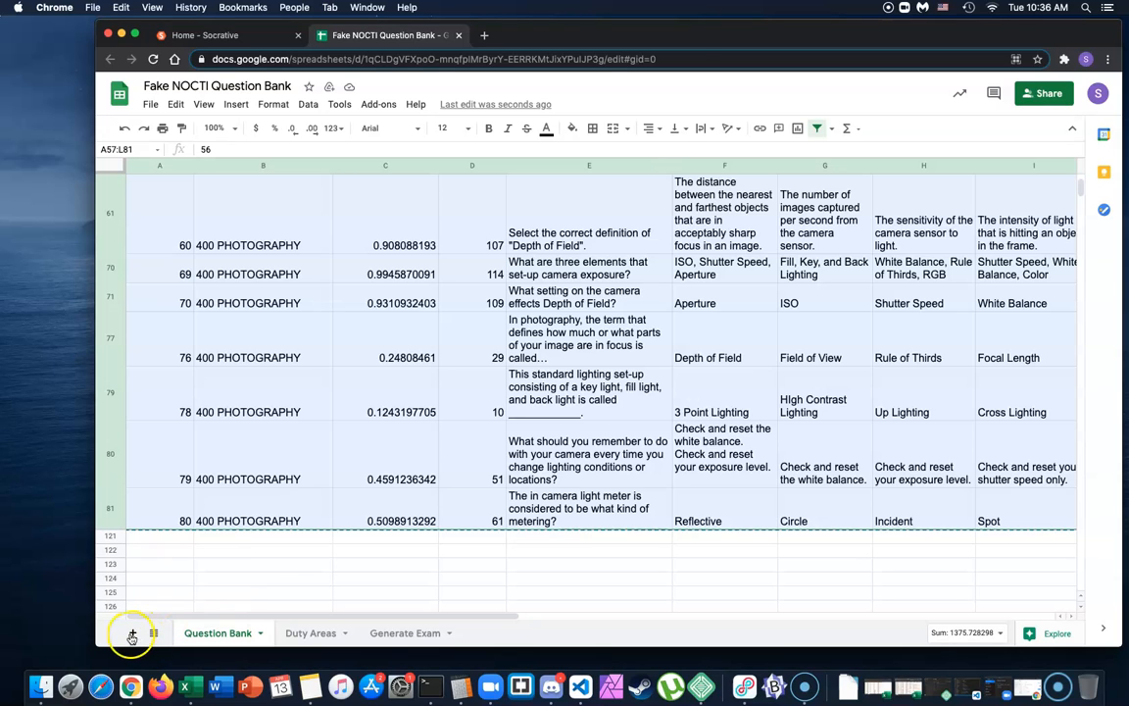
click(133, 635)
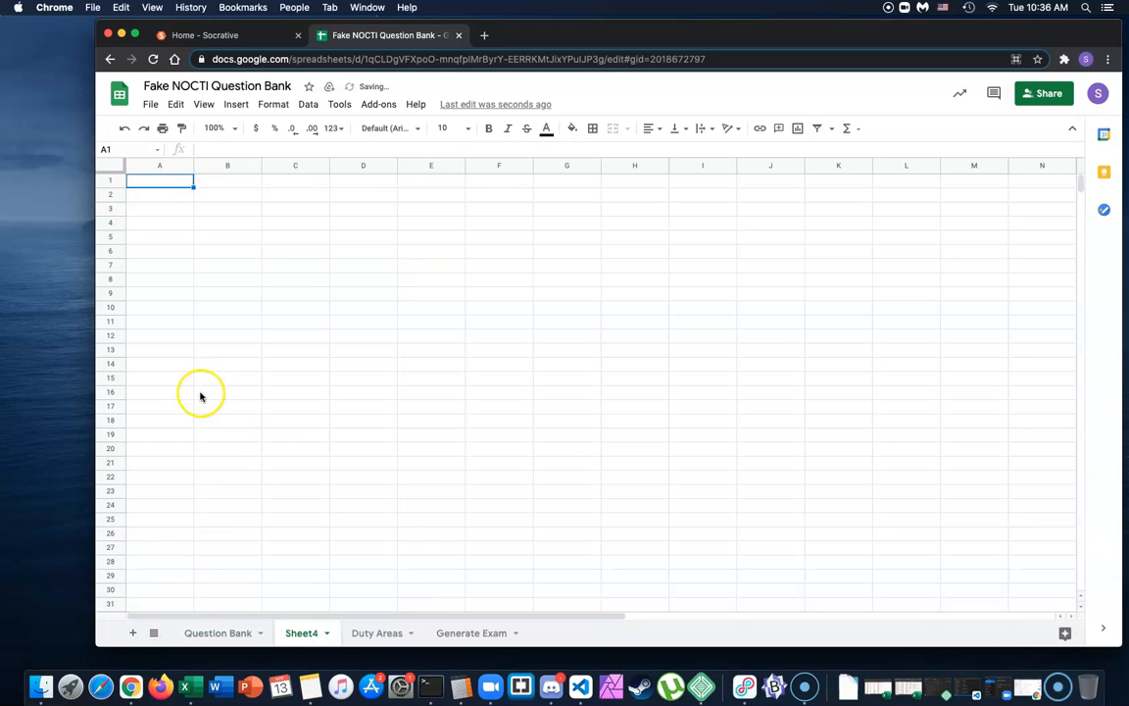
key(super+v)
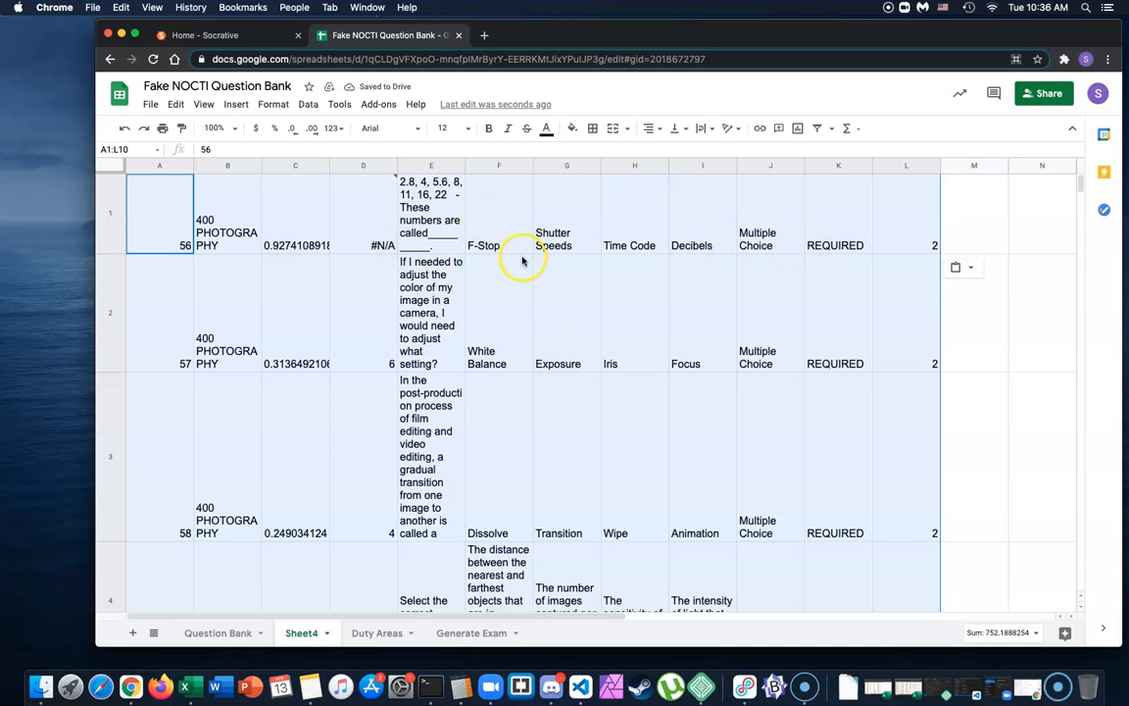
scroll(525, 257, down, 10)
scroll(392, 233, up, 10)
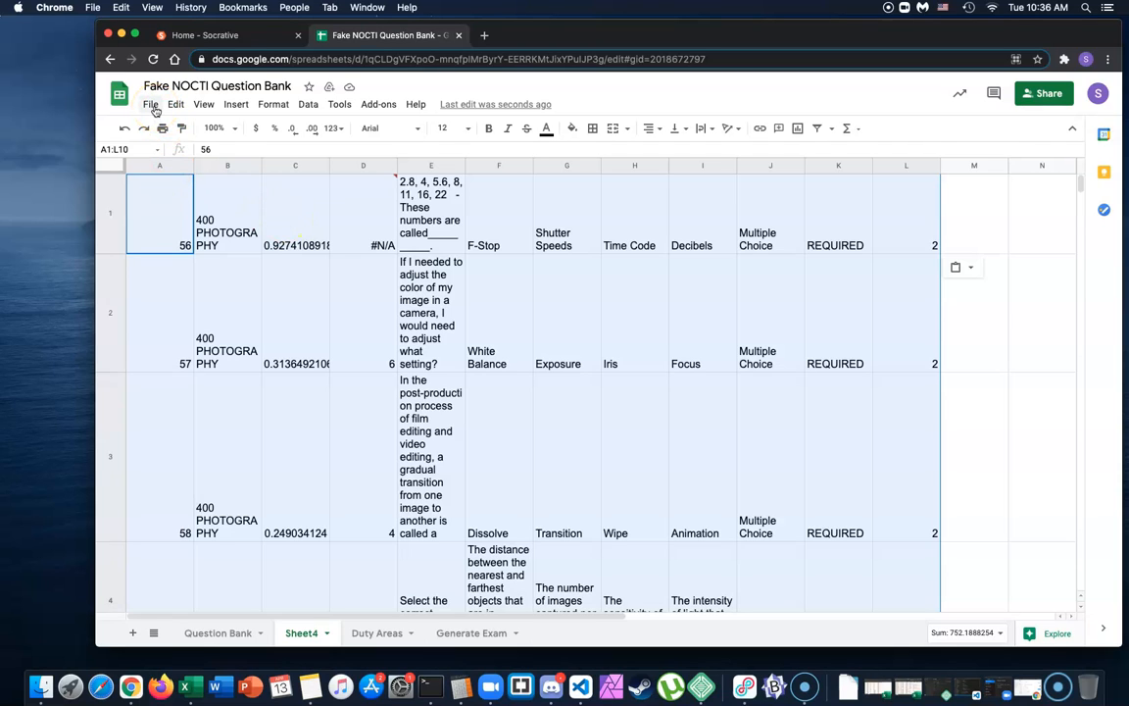
Switch to the Socrative website and log in as a teacher
click(195, 37)
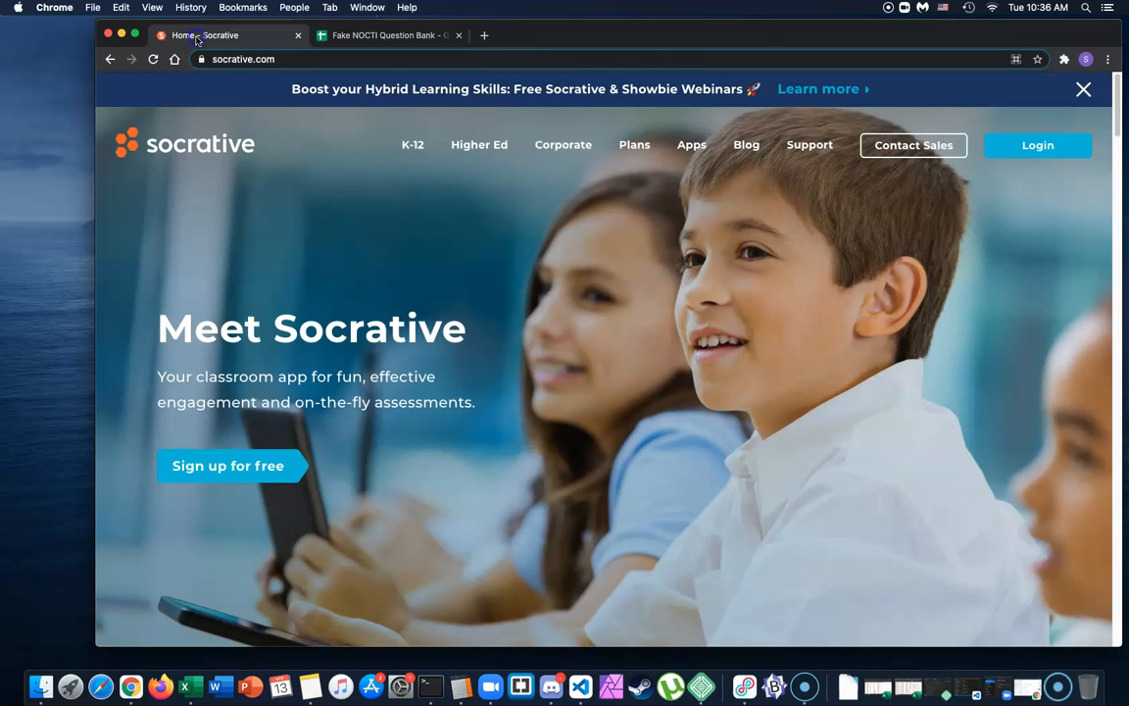
click(1033, 147)
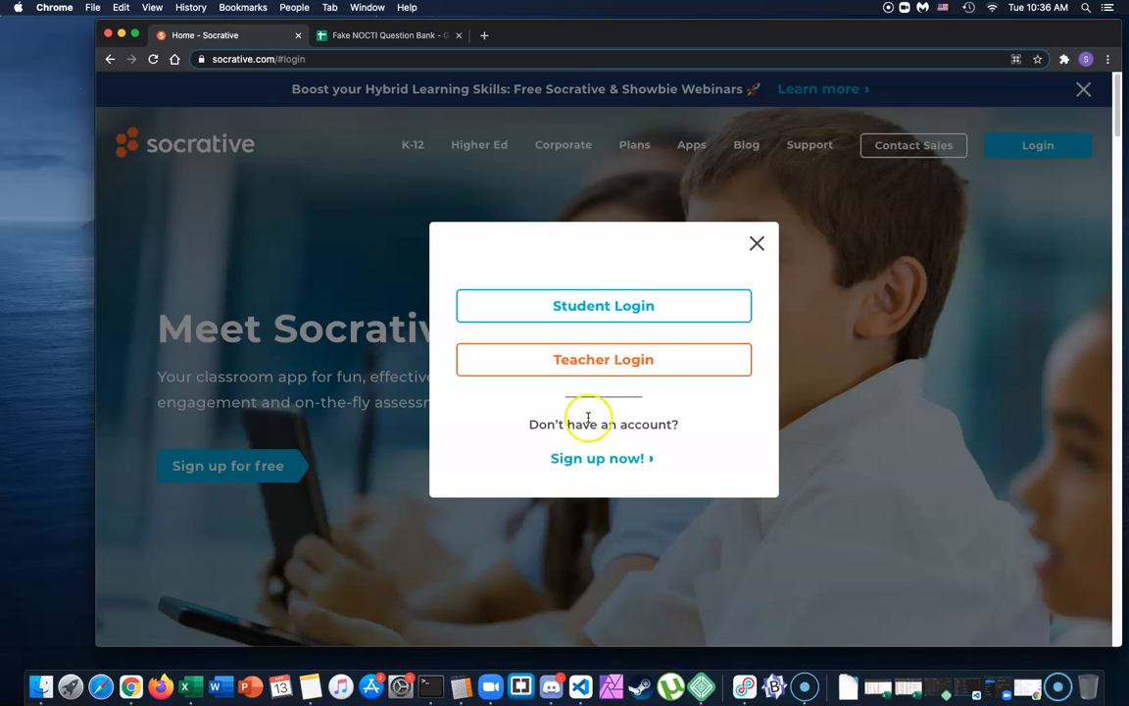
click(605, 363)
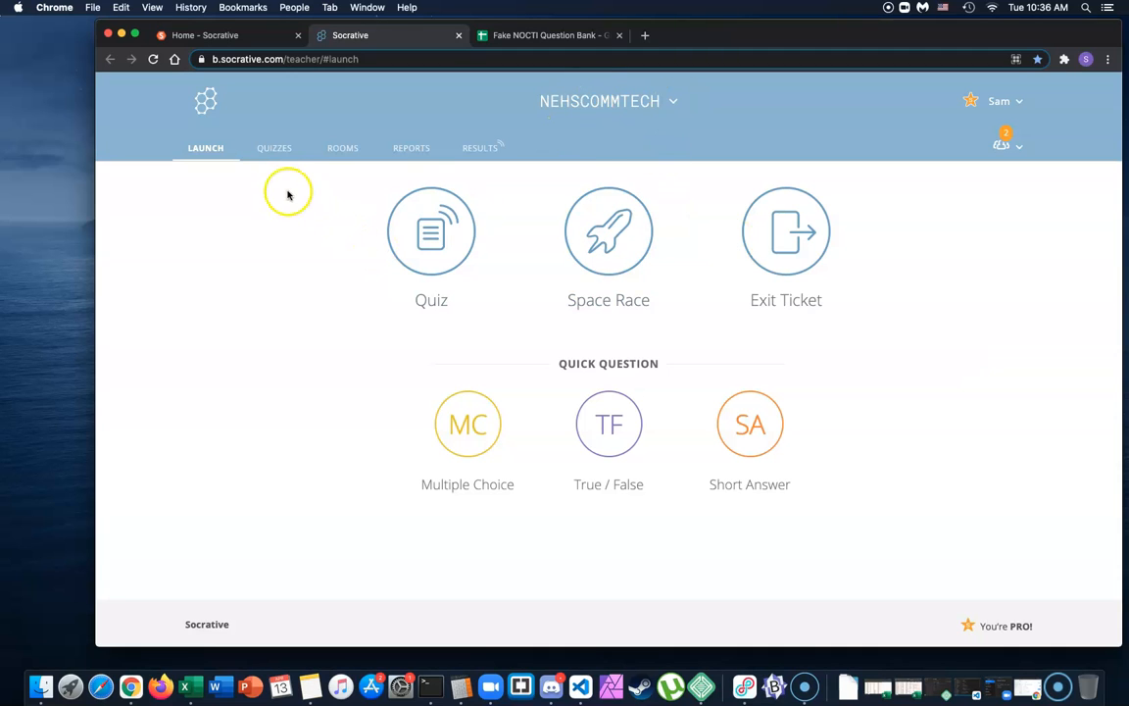
Start importing a quiz in the Socrative quiz library and download the Excel quiz template
click(273, 150)
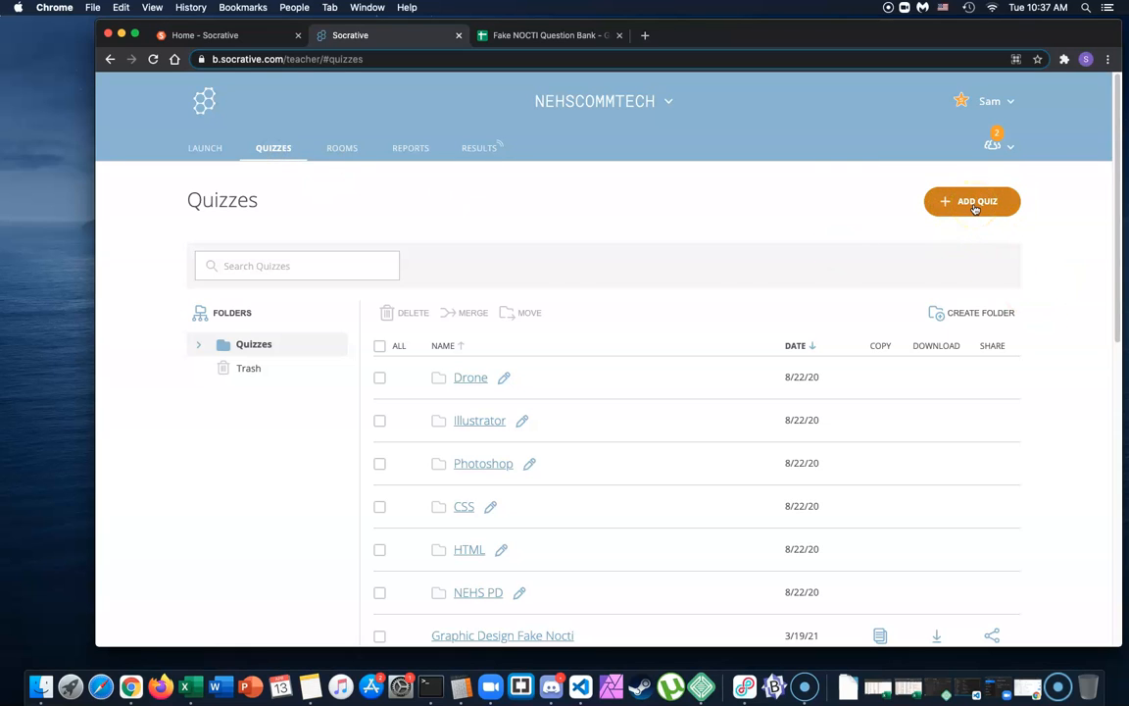
click(975, 208)
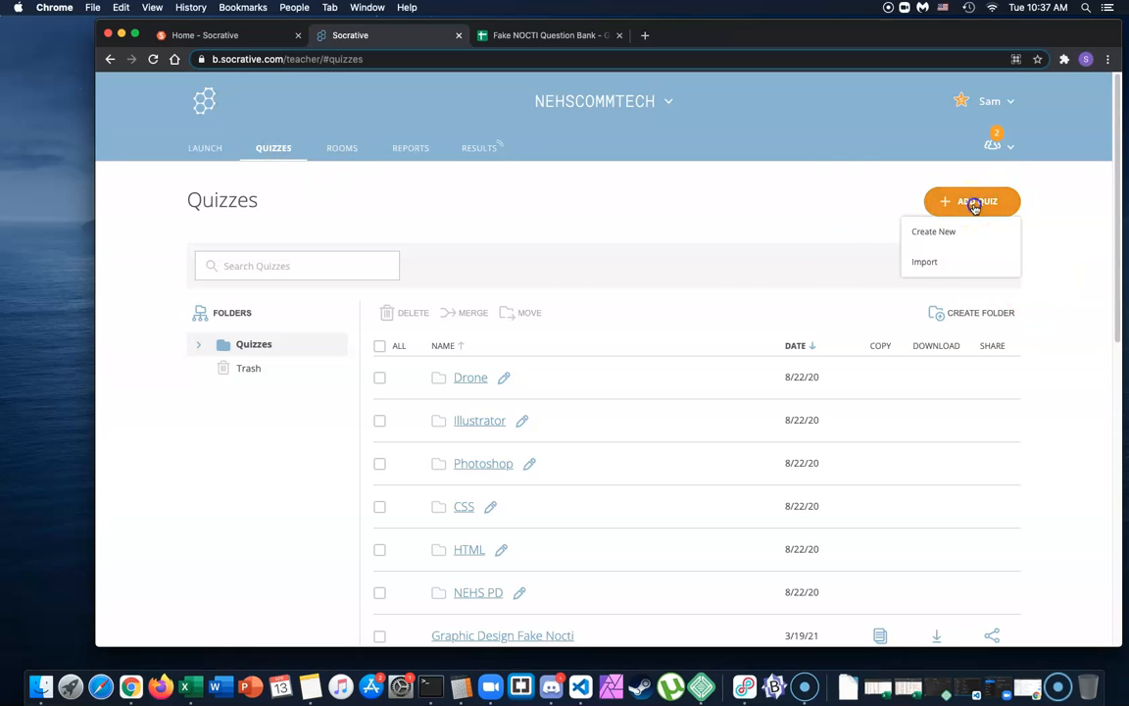
click(944, 268)
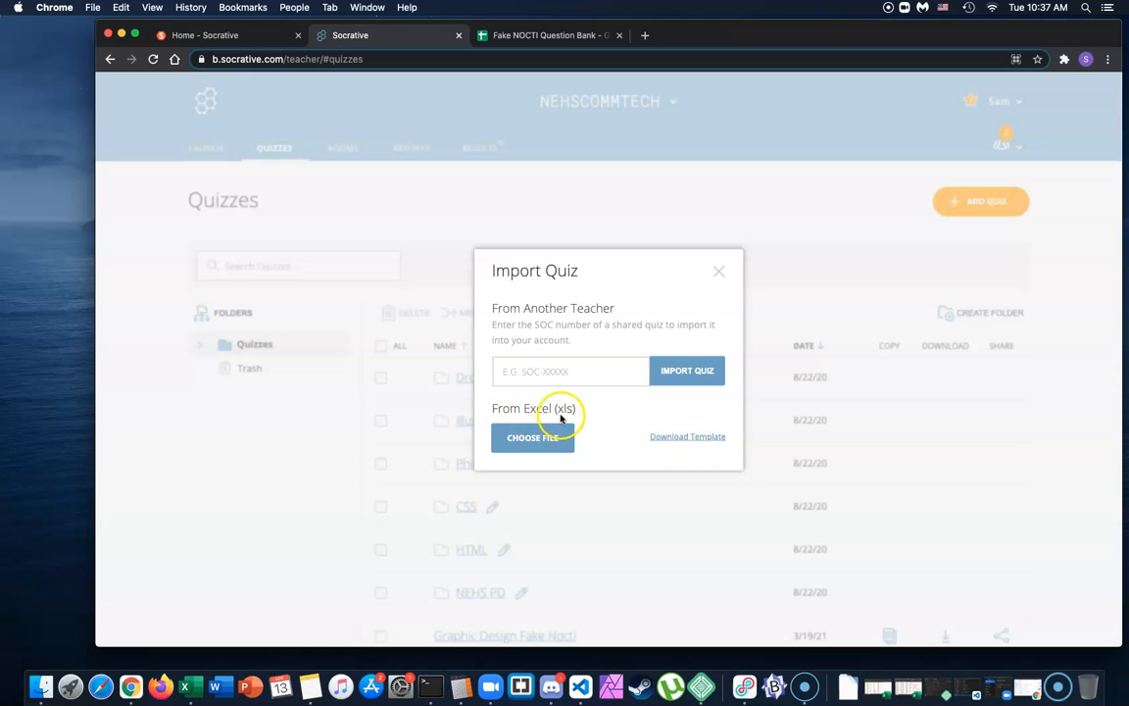
click(681, 439)
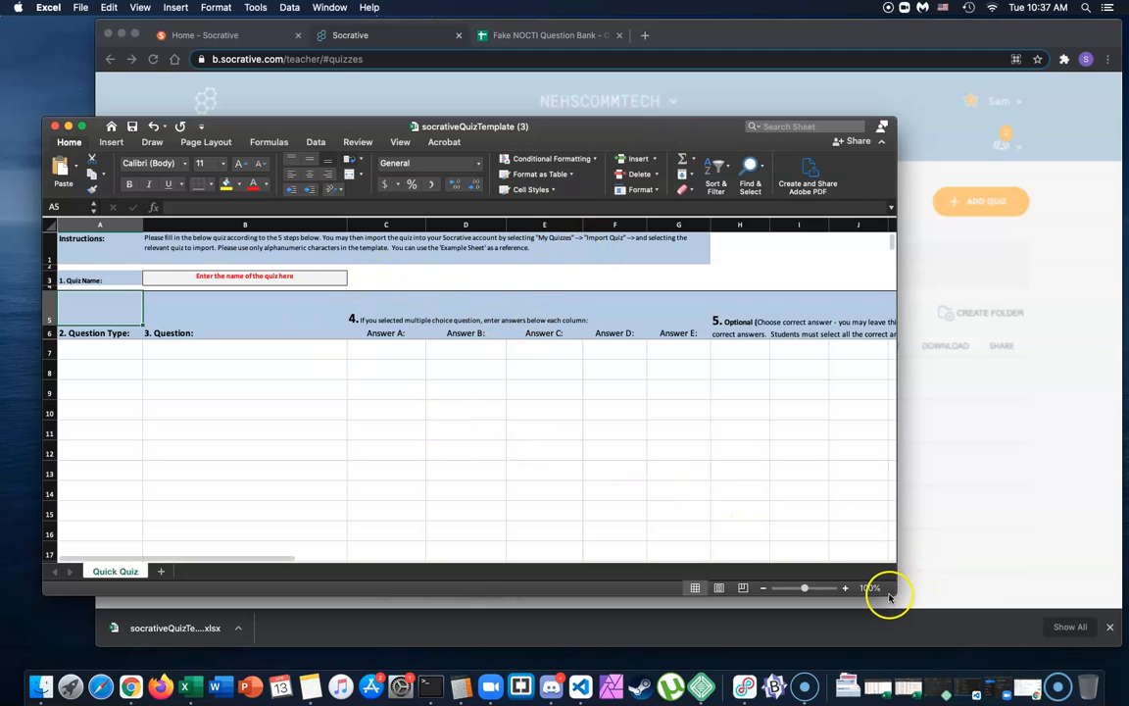
In the downloaded socrativeQuizTemplate workbook in Excel, widen the window and replace the quiz name placeholder with Photography
drag(939, 598, 991, 607)
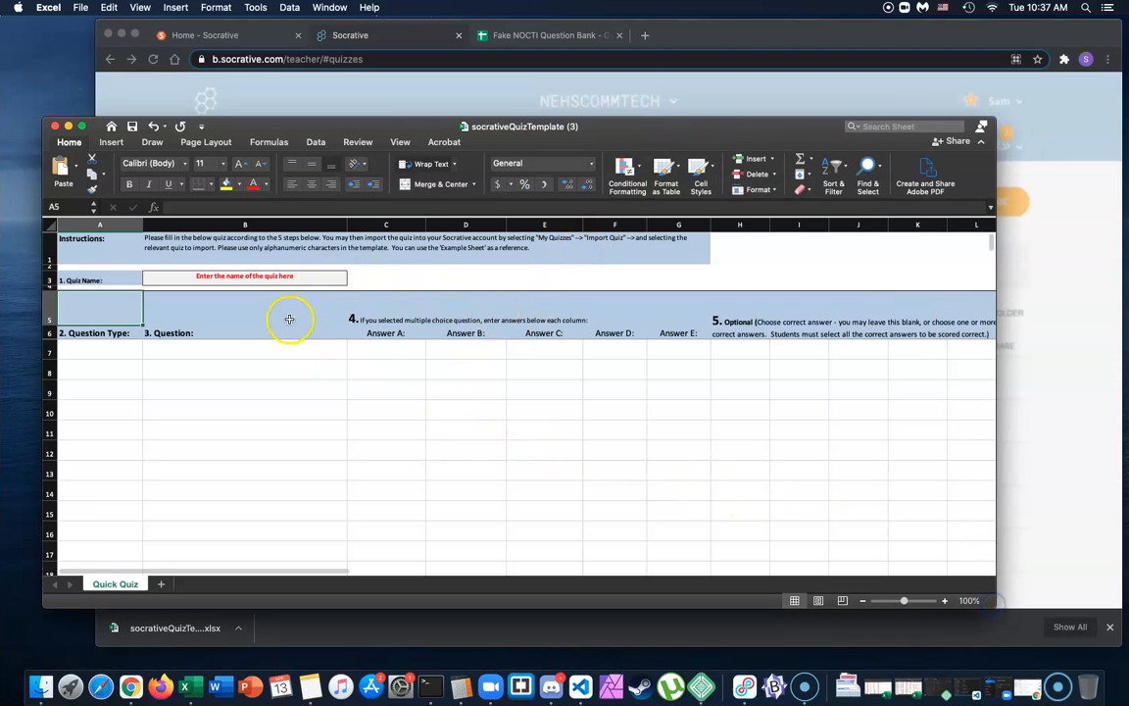
double_click(211, 280)
triple_click(251, 277)
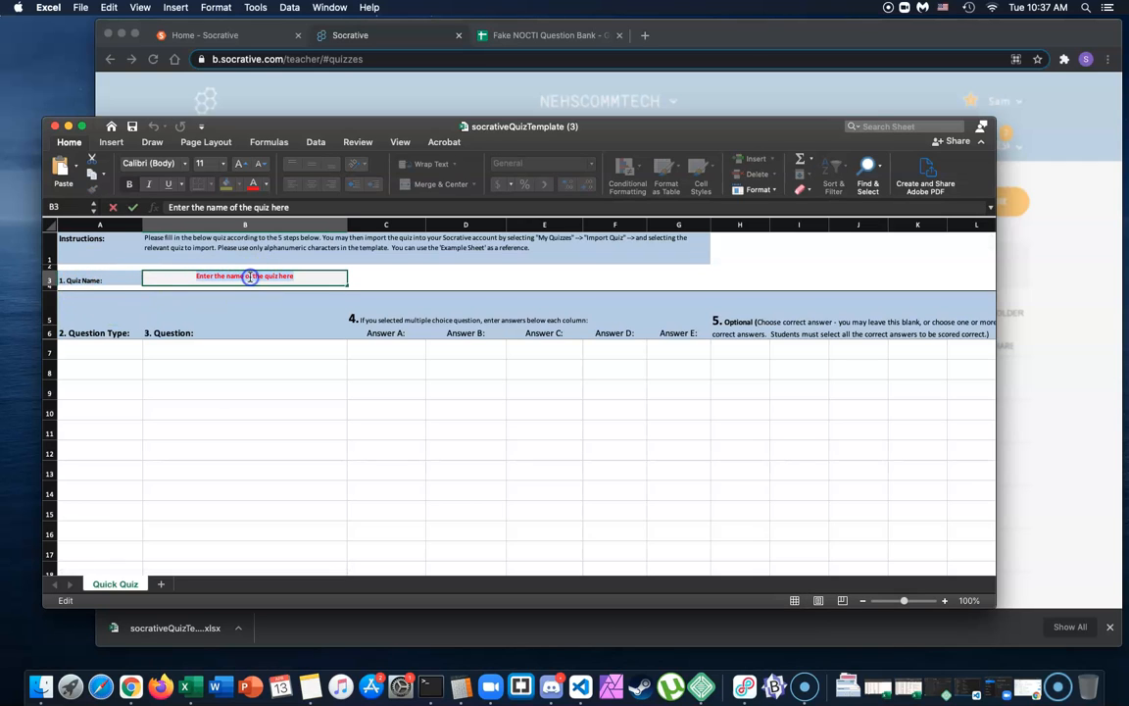
text(Photography)
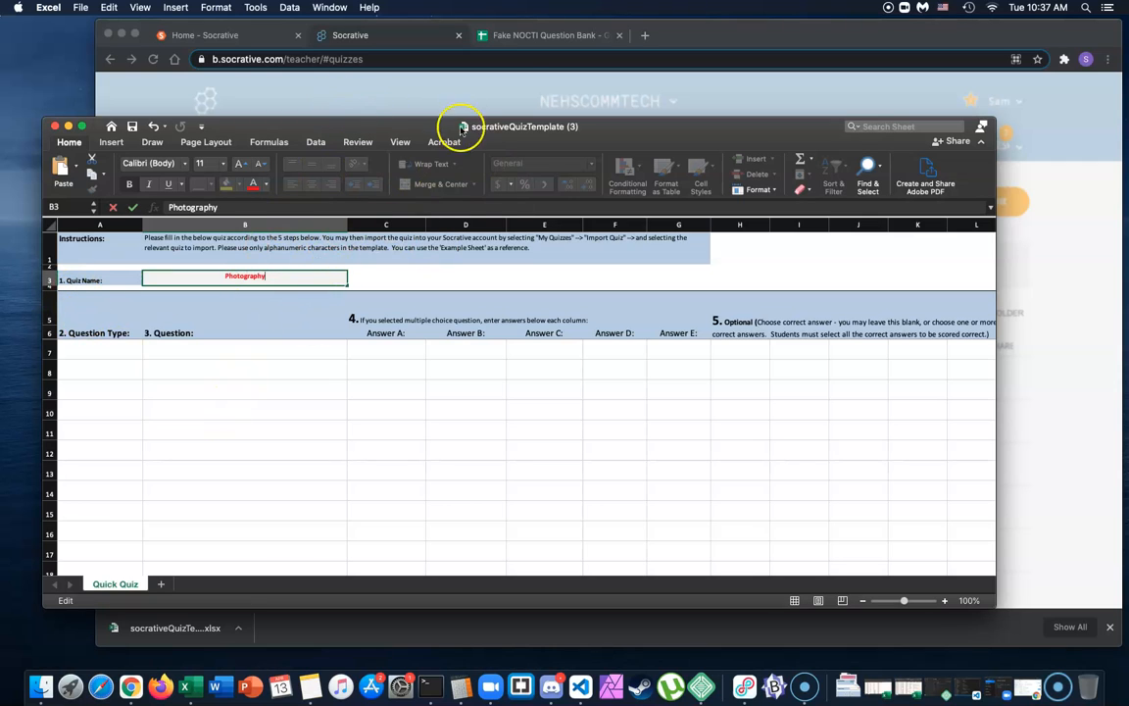
click(537, 38)
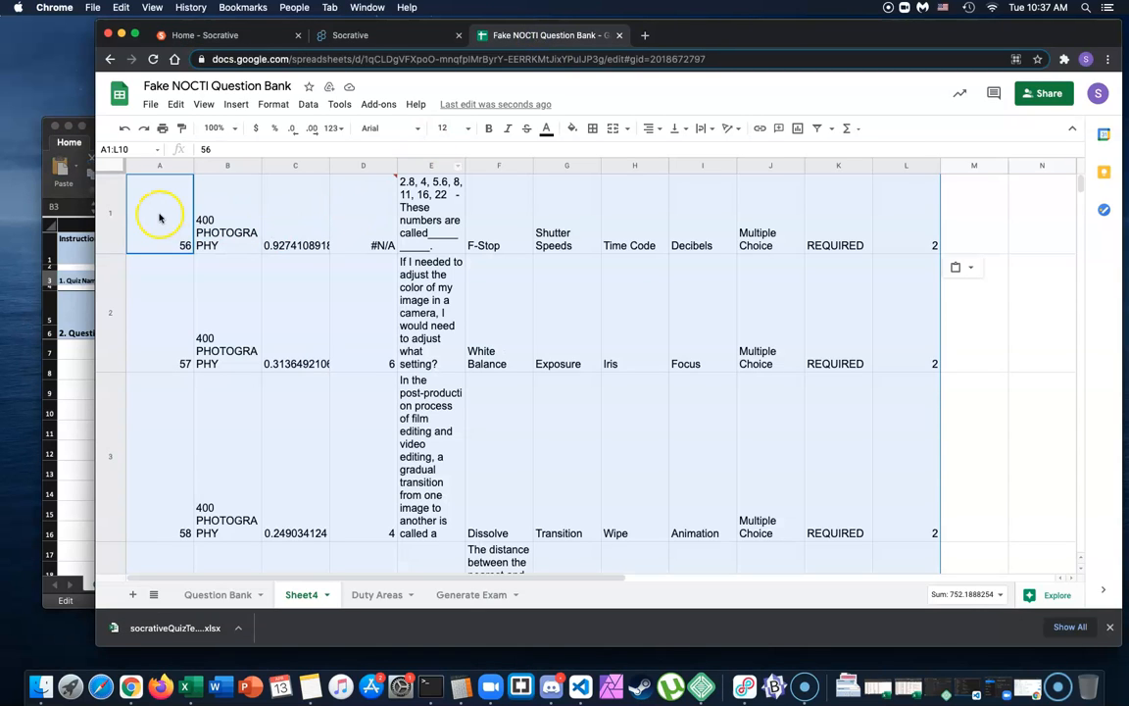
click(80, 360)
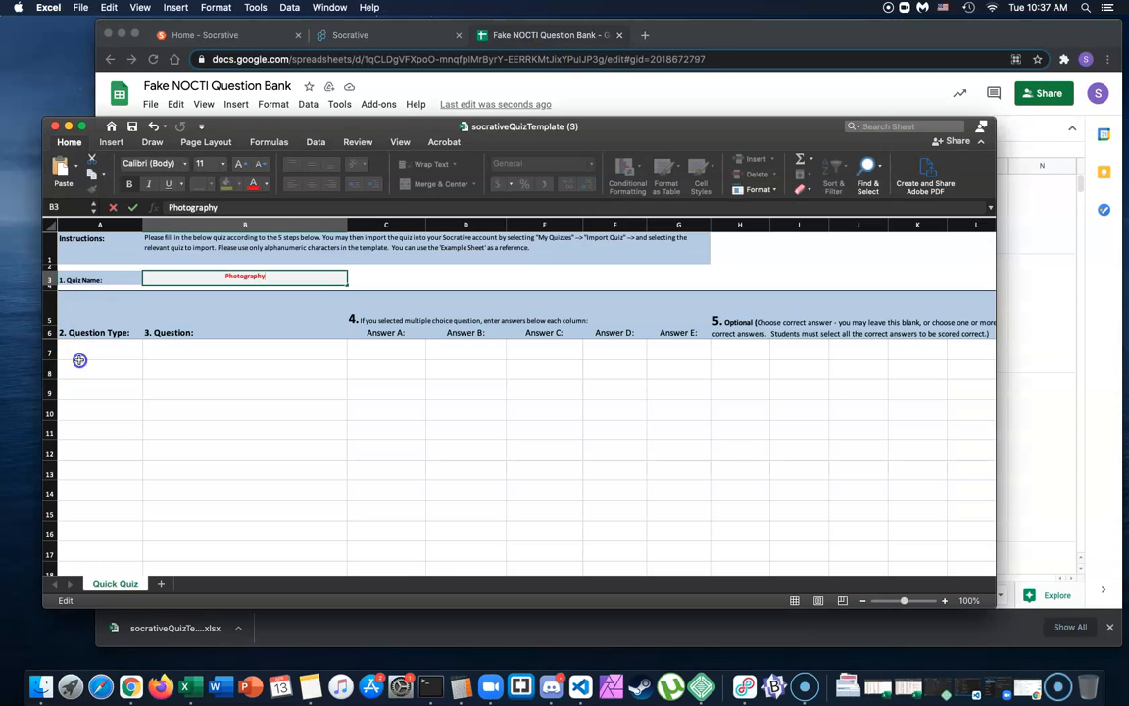
click(761, 41)
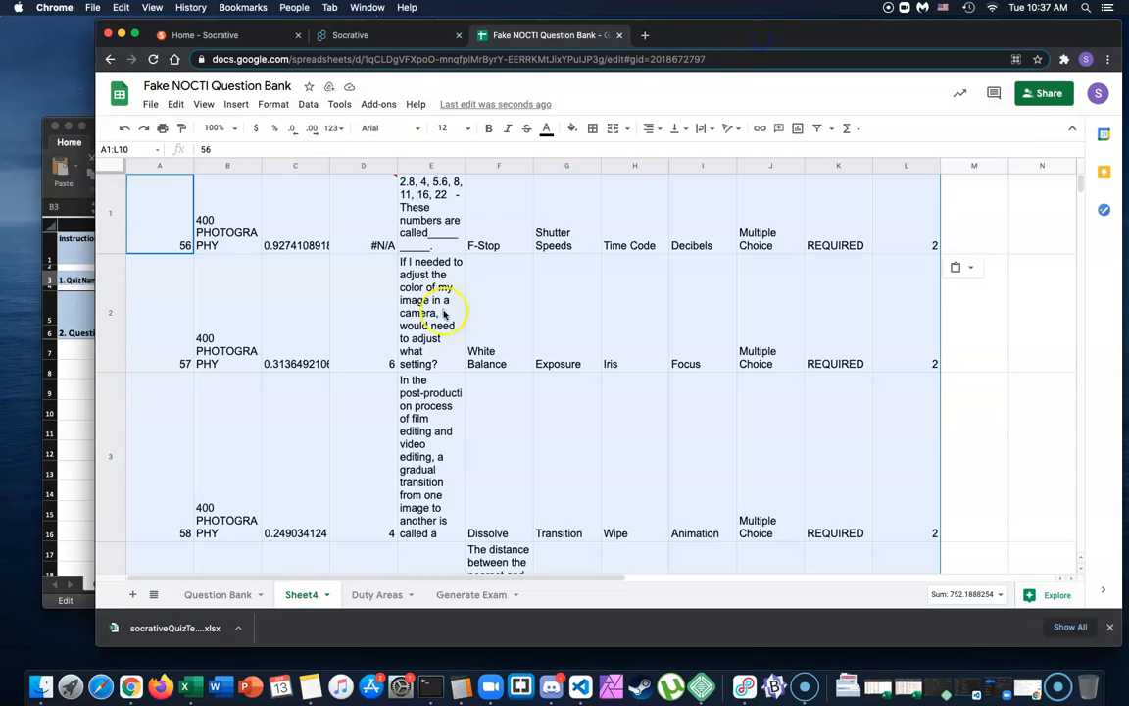
click(81, 345)
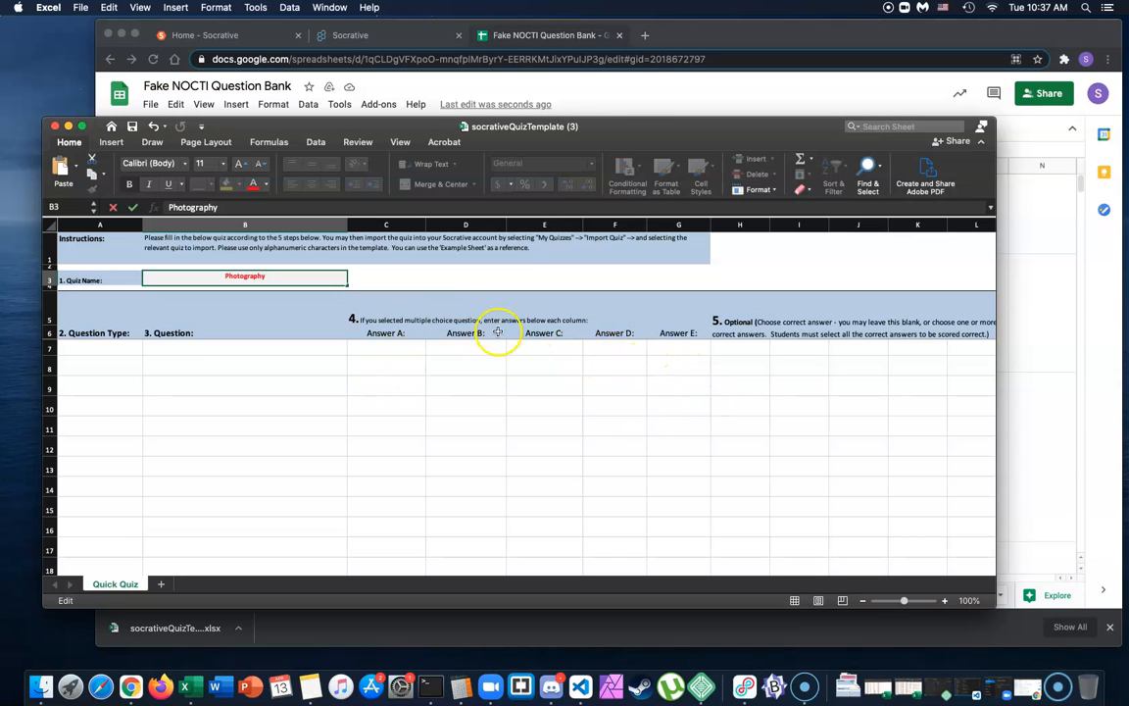
Switch to the question bank in Google Sheets and copy the photography questions with their four answers, range E1:I10 of Sheet4
click(677, 34)
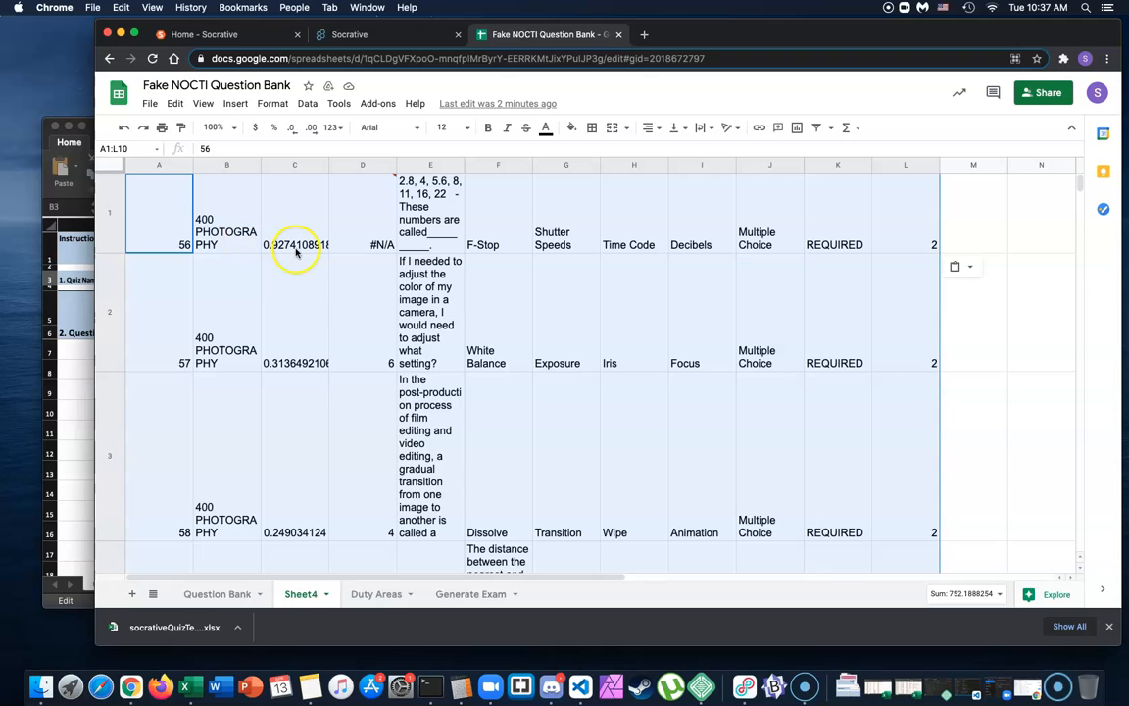
mouse_move(399, 246)
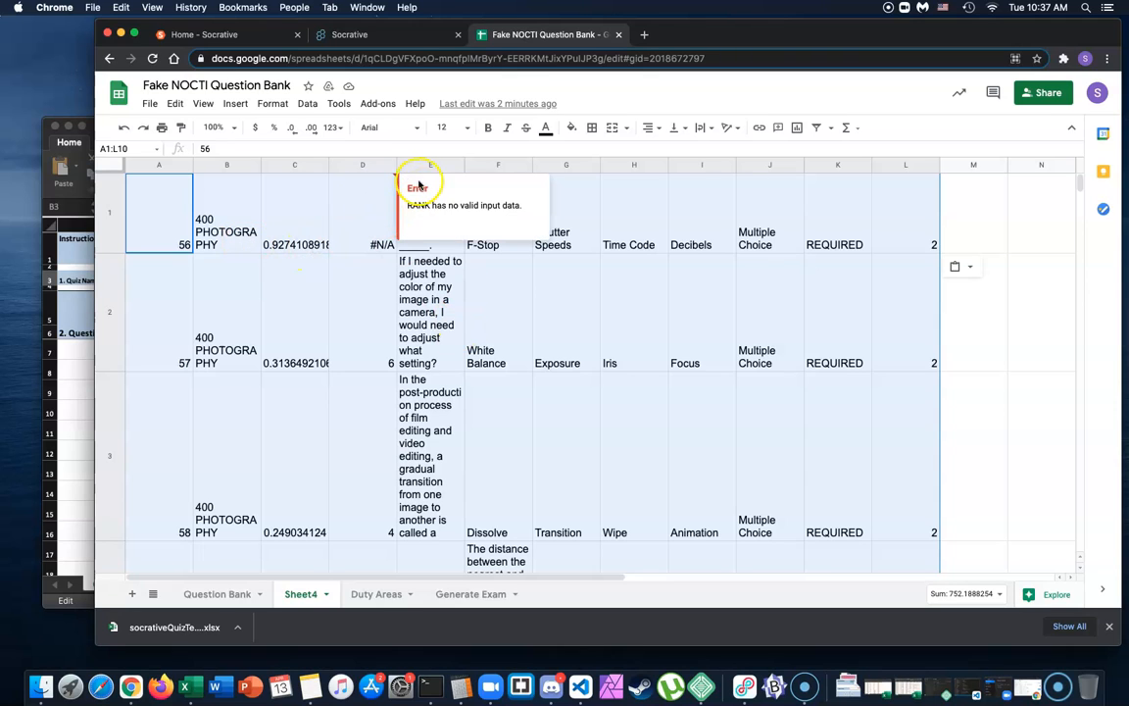
click(538, 283)
click(404, 208)
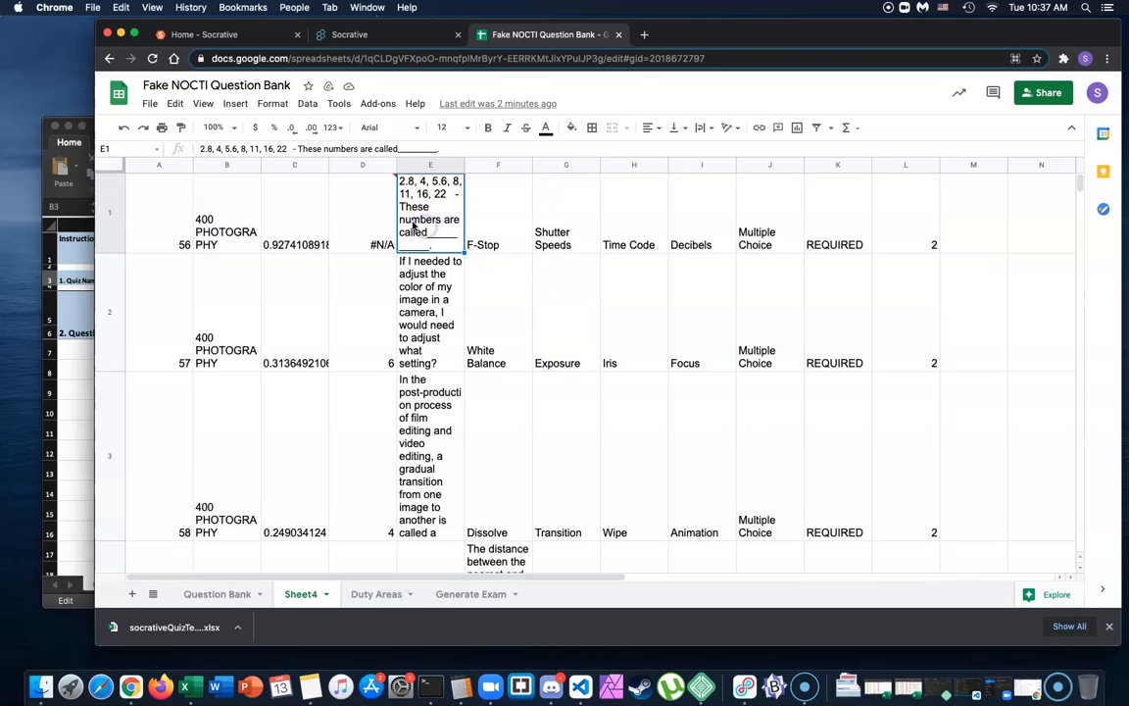
scroll(789, 419, down, 10)
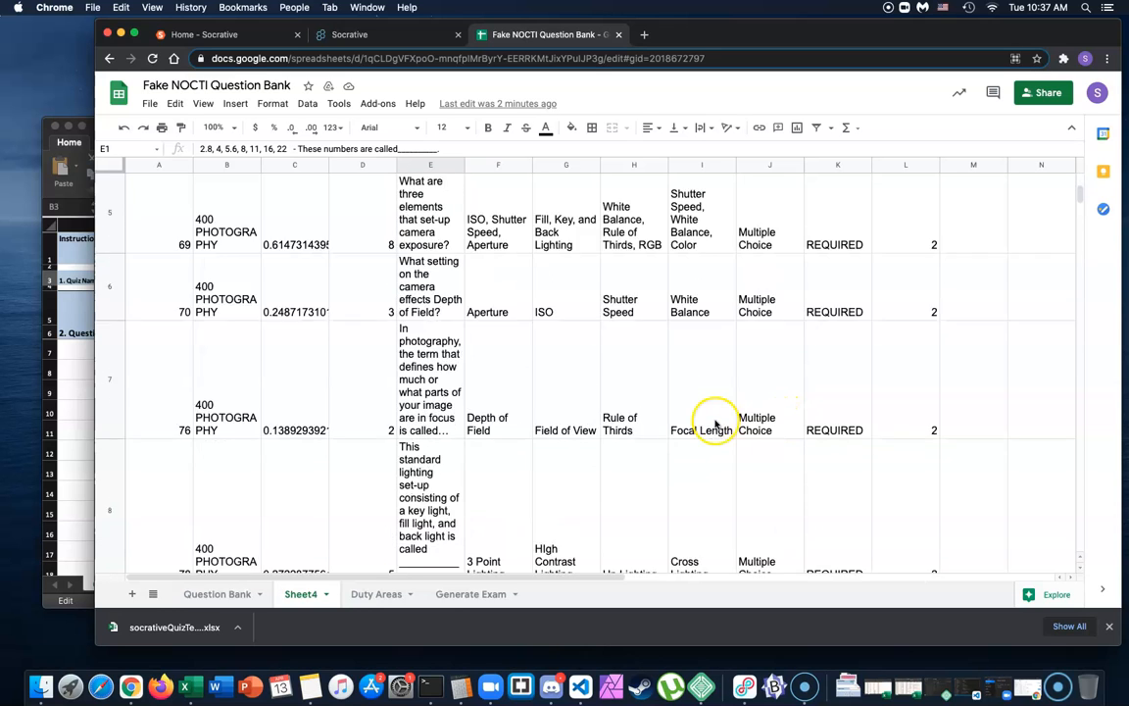
scroll(713, 424, down, 3)
shift+click(686, 378)
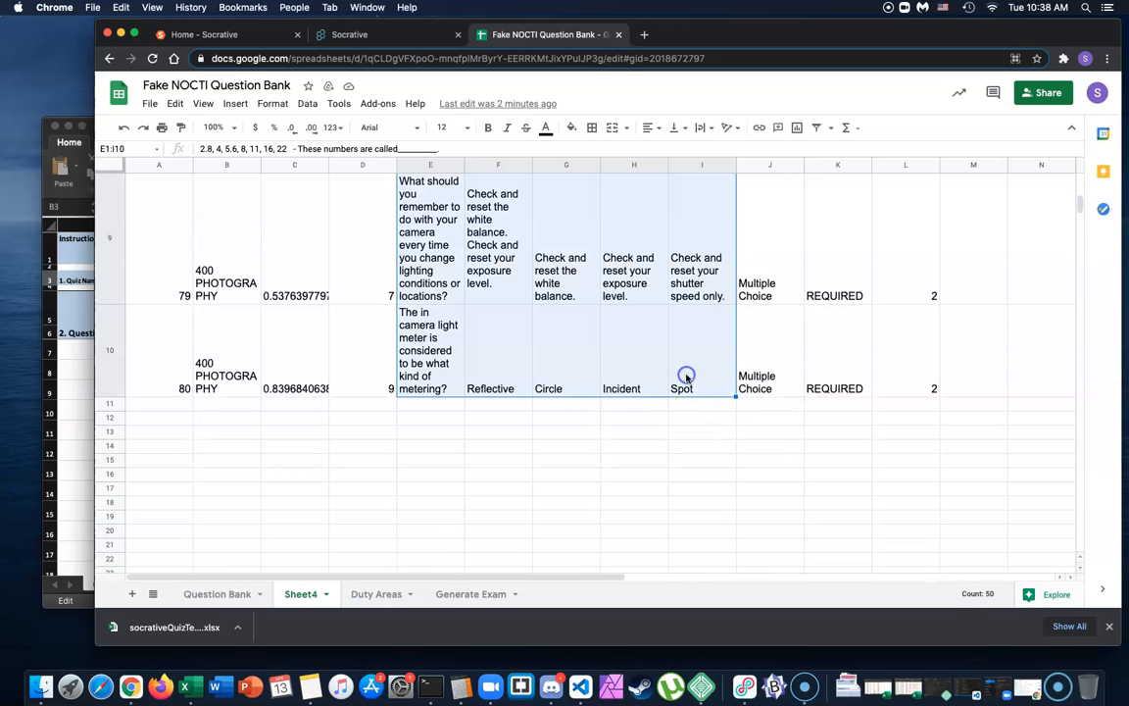
scroll(546, 420, up, 12)
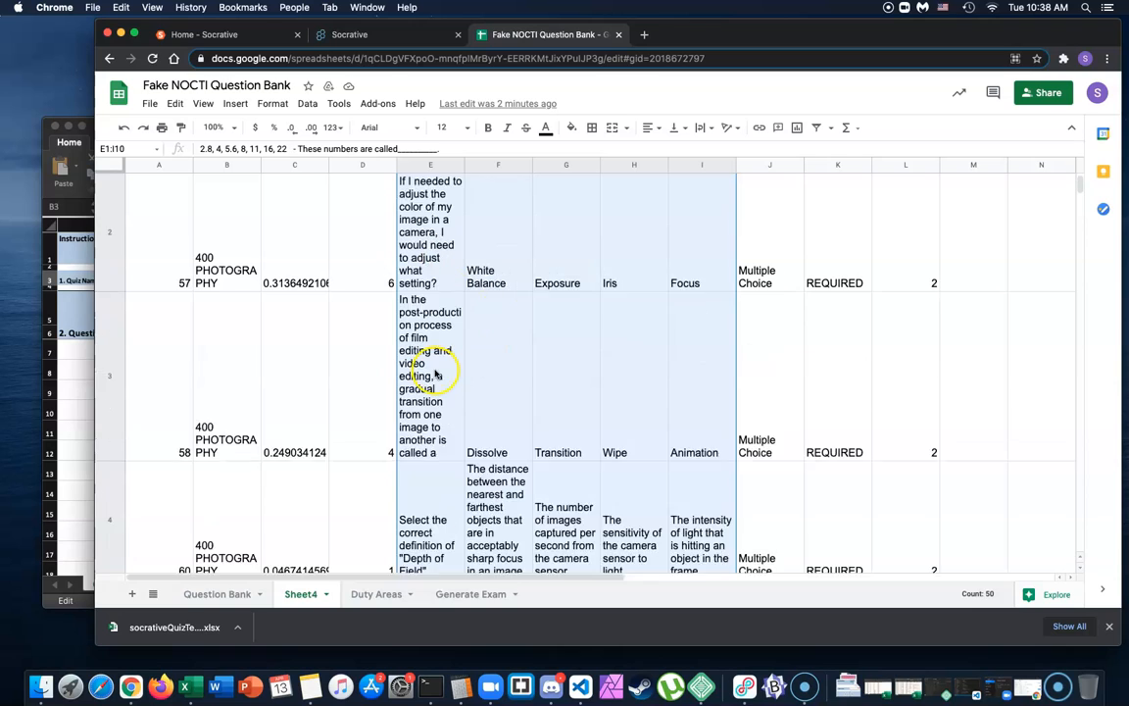
key(super+c)
Switch to the socrativeQuizTemplate workbook in Excel and paste the copied questions and answers starting at B7
click(64, 335)
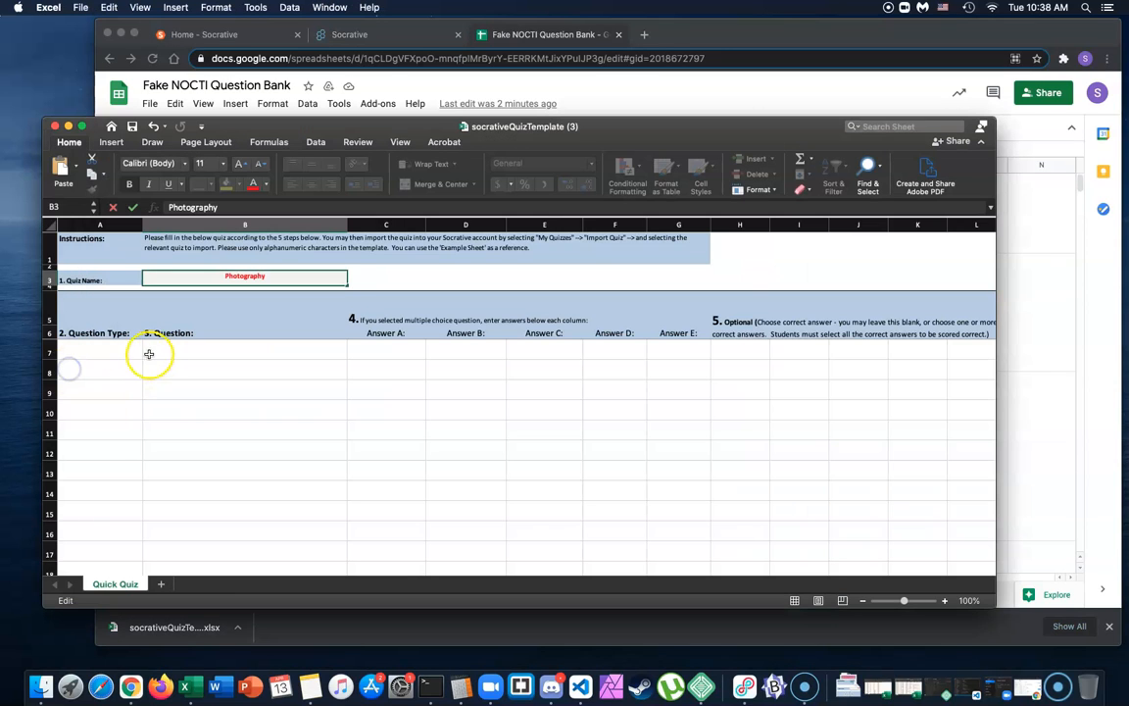
click(157, 350)
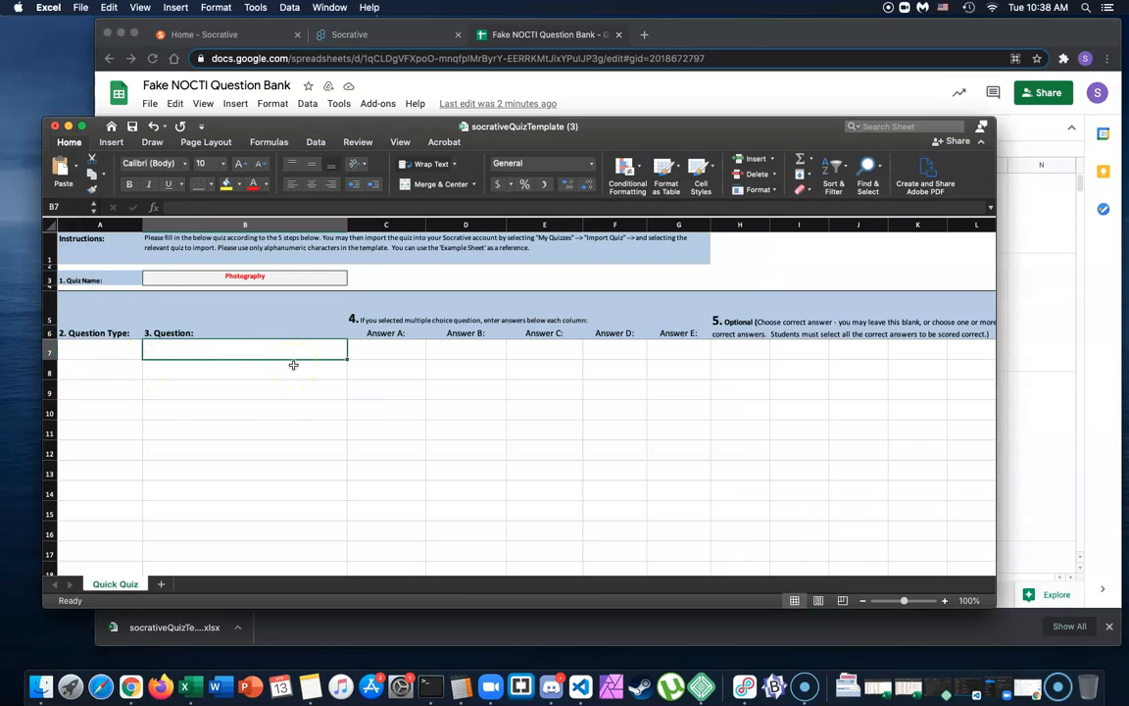
key(super+v)
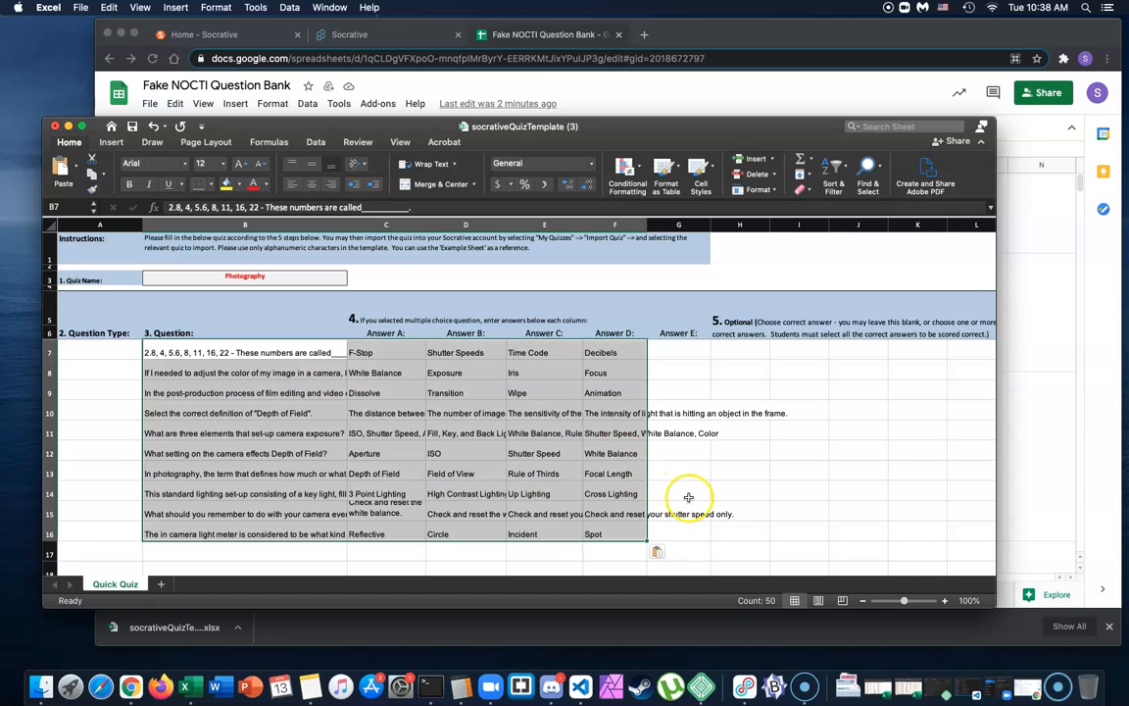
click(105, 352)
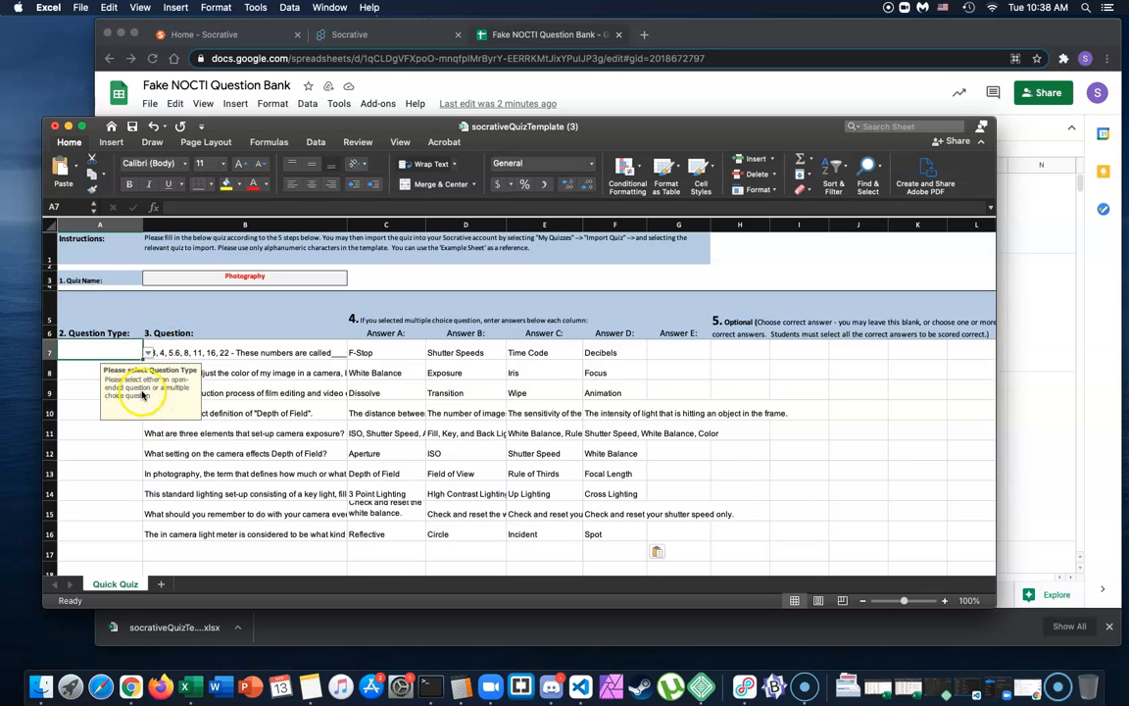
double_click(89, 351)
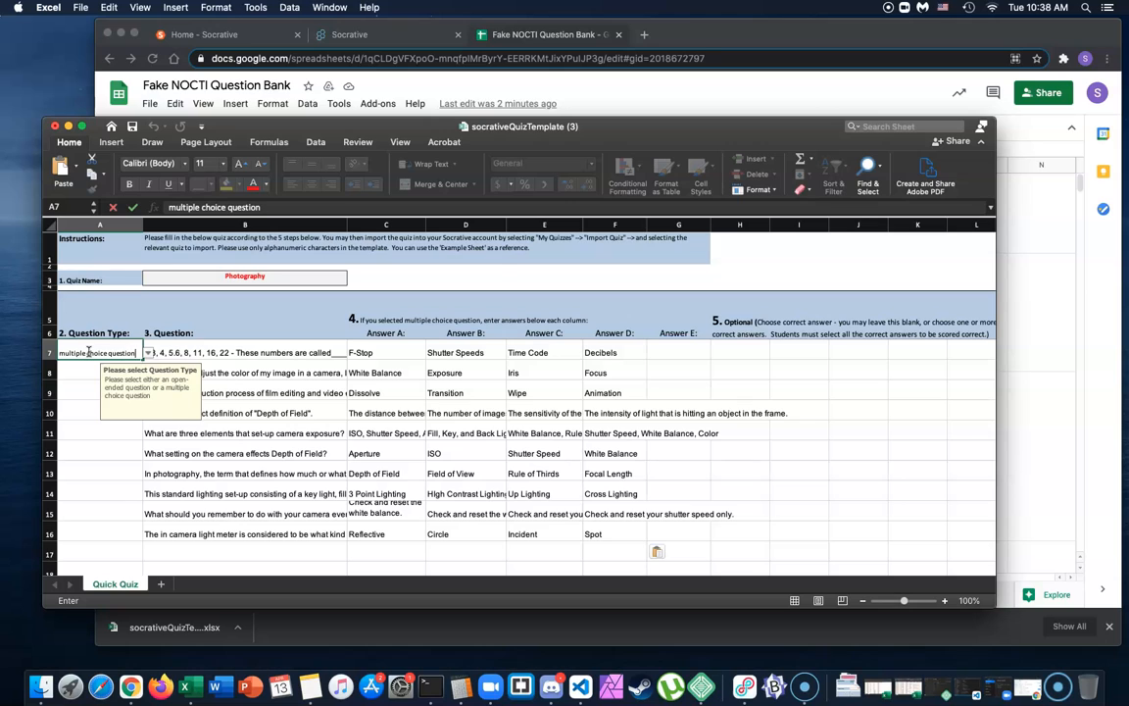
click(713, 397)
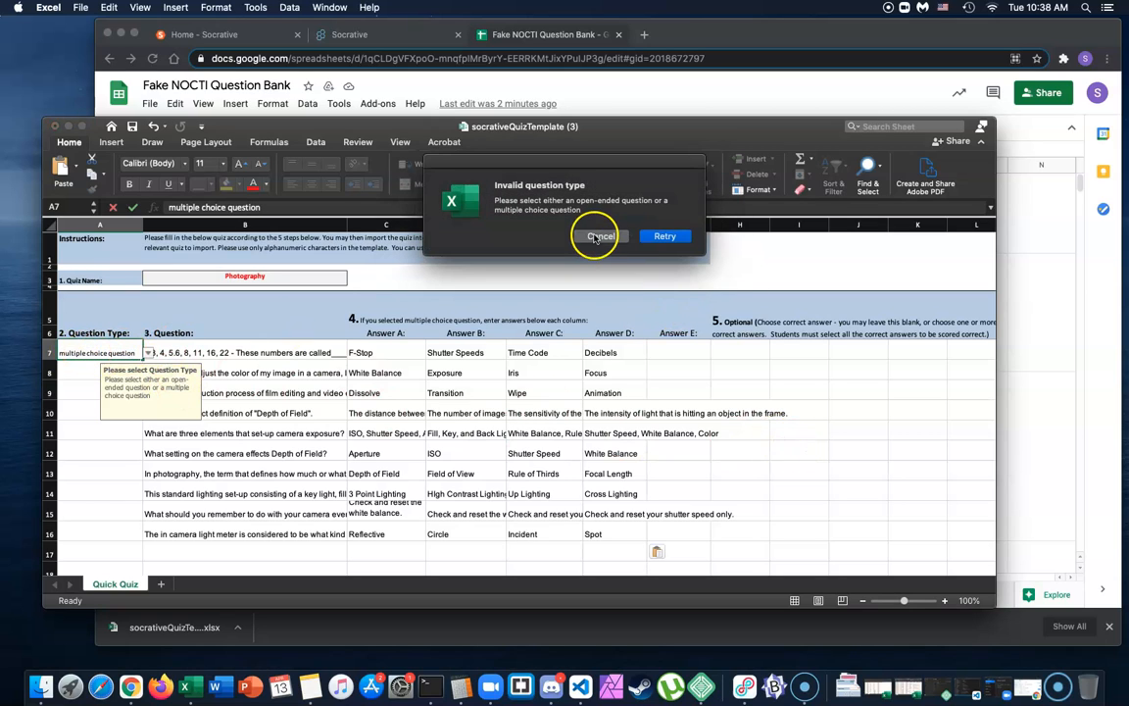
click(598, 237)
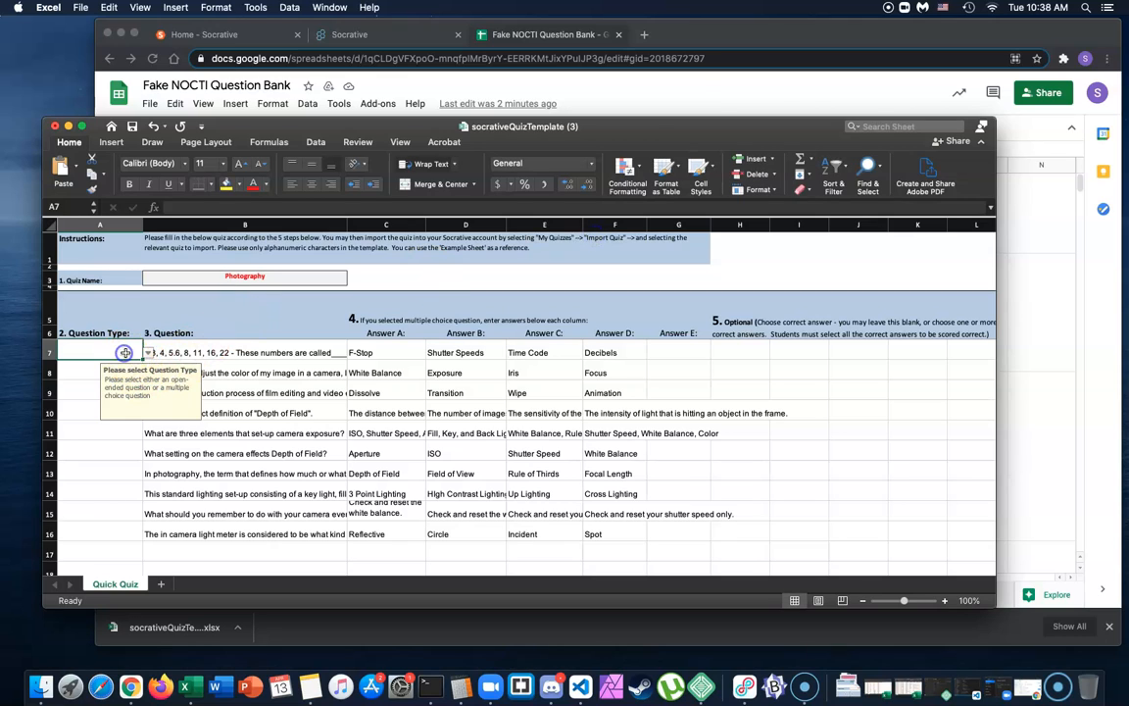
Set the question type in A7 to Multiple choice and fill it down through A16 for all the pasted questions
click(149, 354)
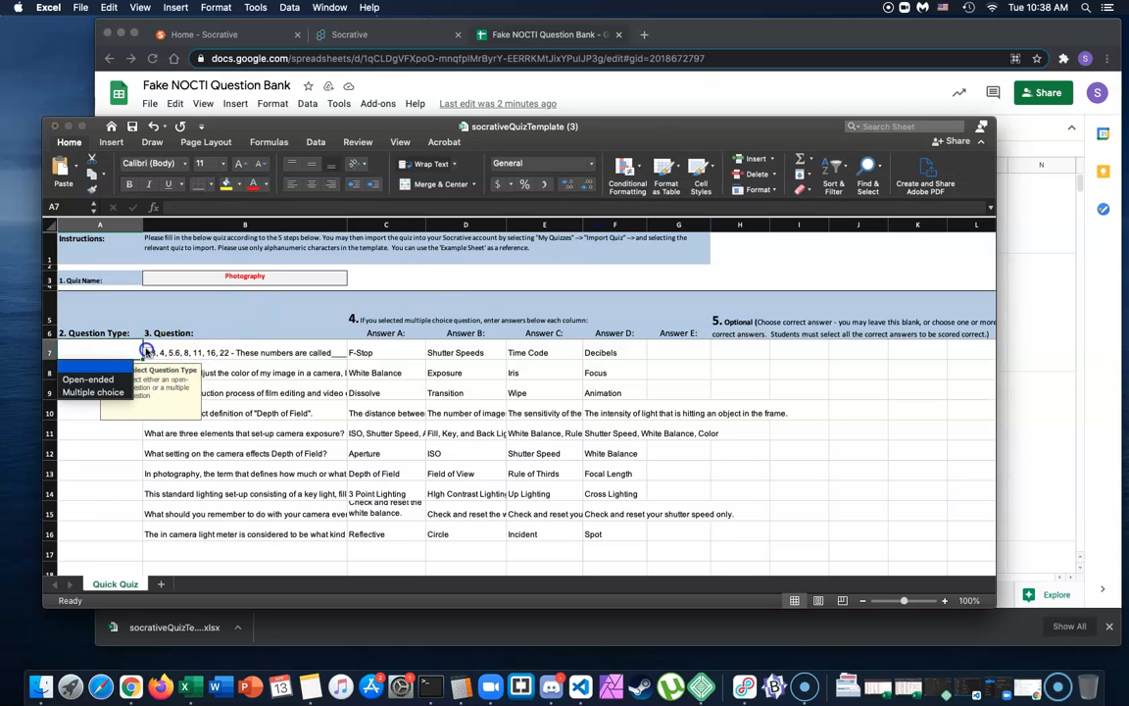
click(98, 389)
drag(143, 363, 131, 545)
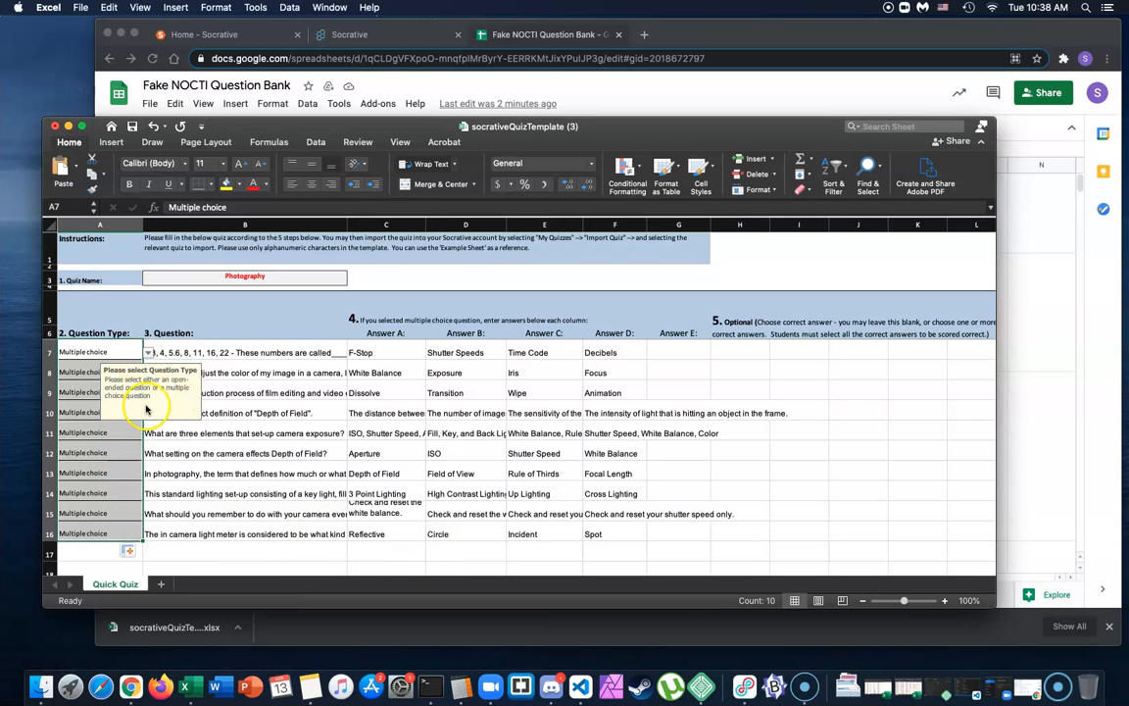
click(125, 354)
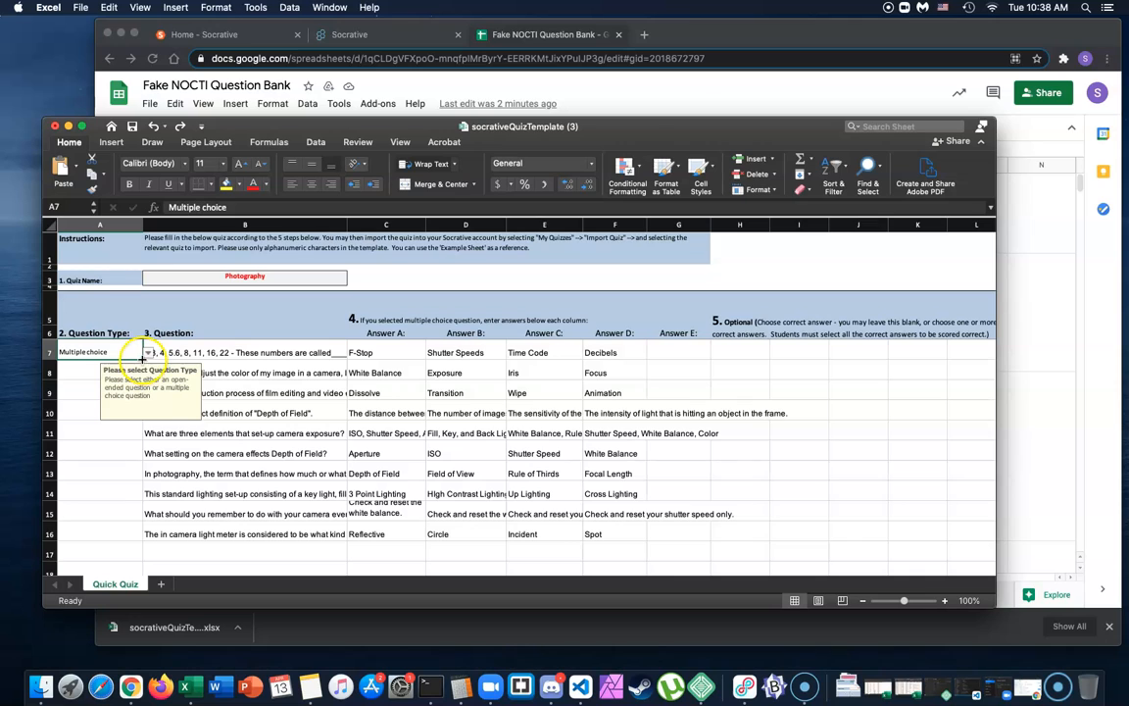
drag(143, 359, 134, 537)
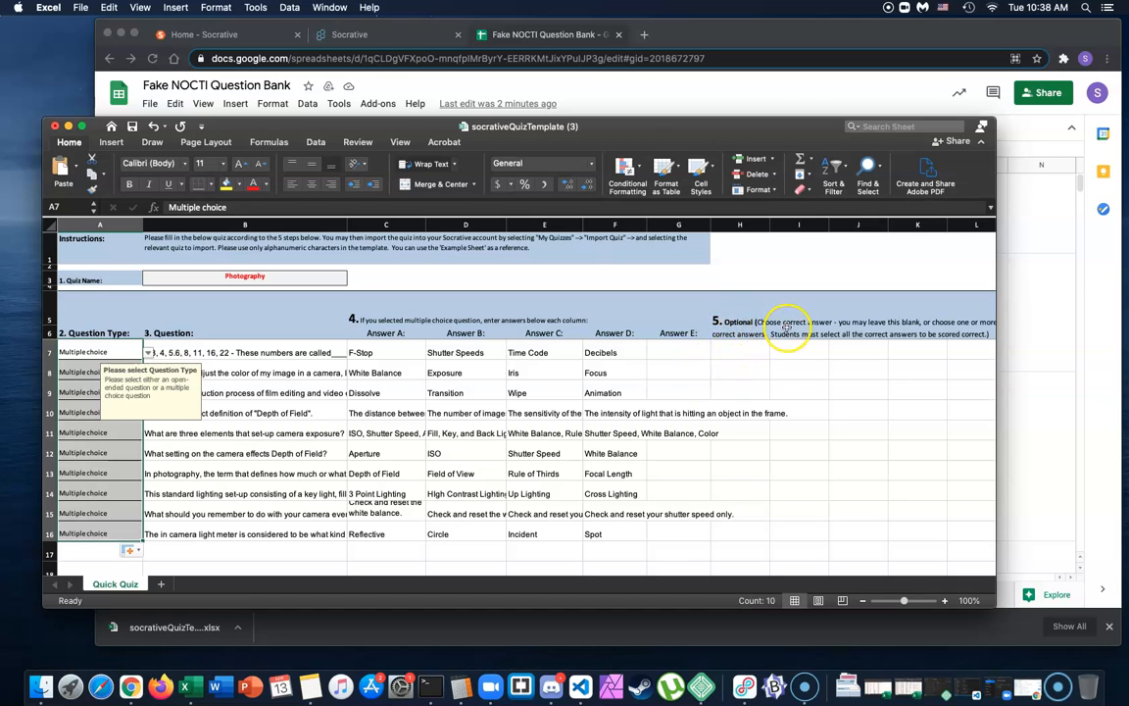
Enter A as the correct answer in H7 and fill it down through H16
click(731, 354)
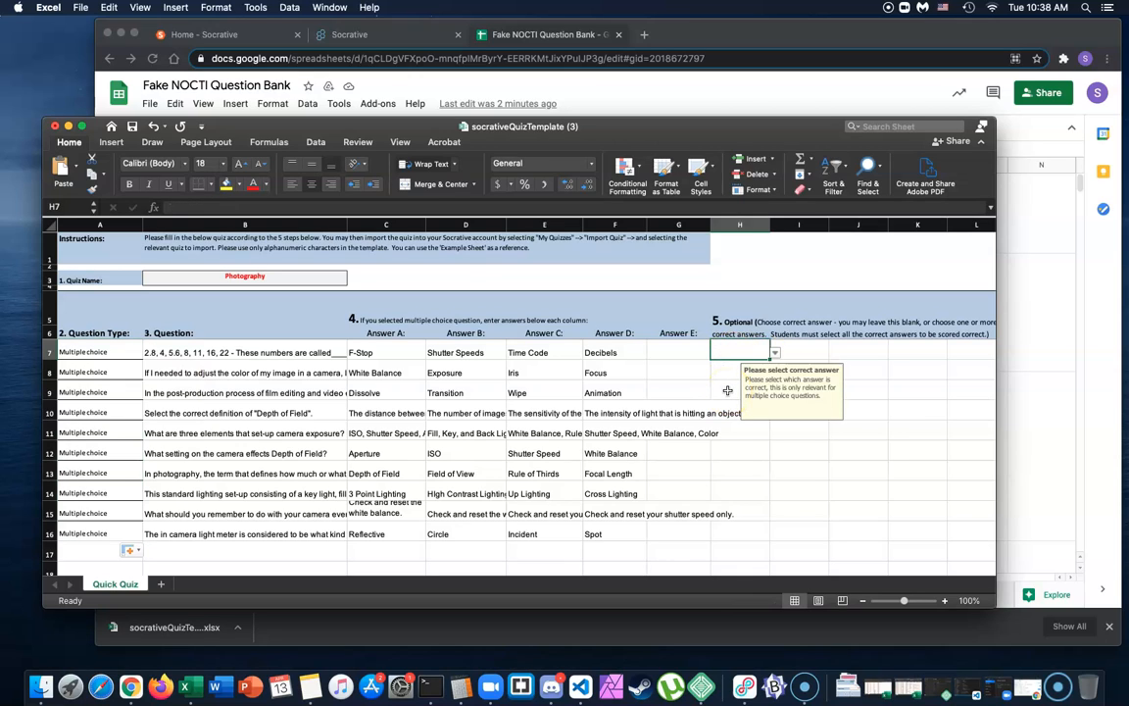
text(a)
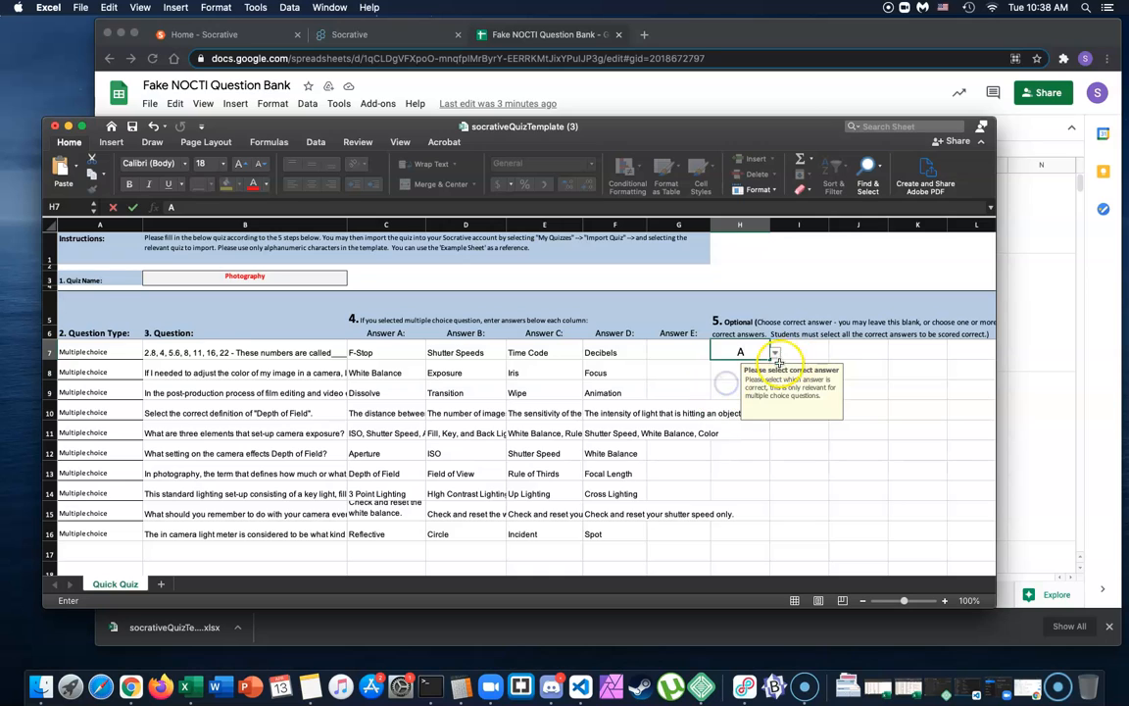
drag(771, 361, 770, 546)
click(860, 490)
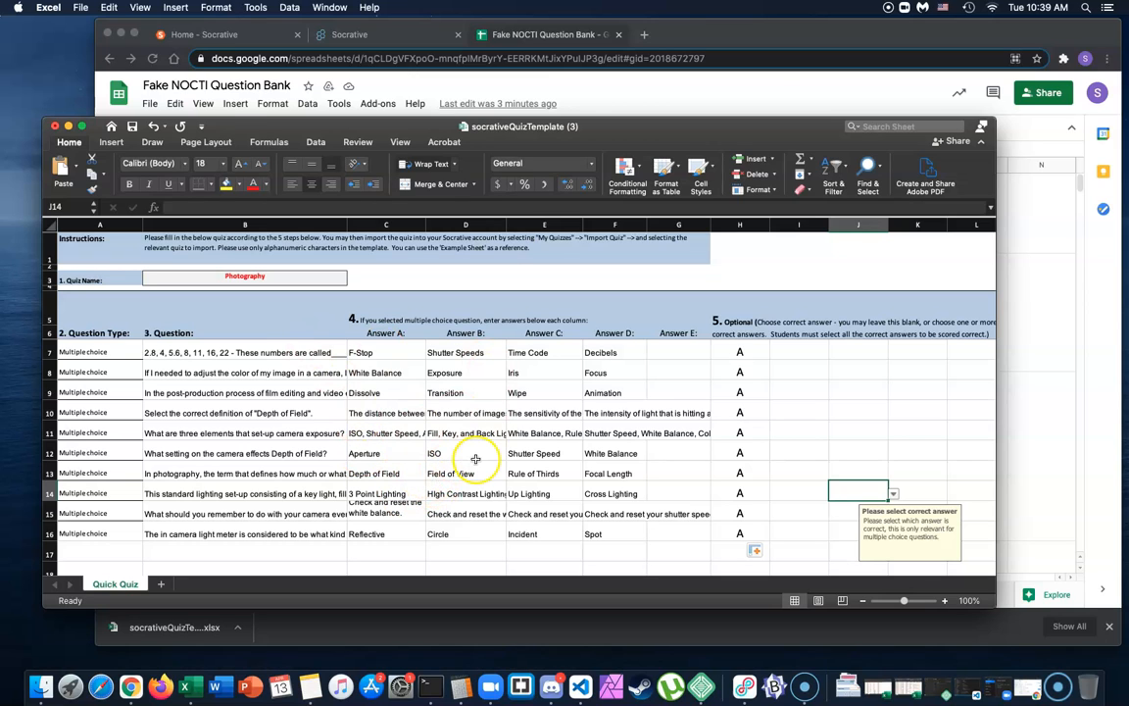
Save the filled-in template as an Excel workbook named Photography-FN-Quiz in the Downloads folder
click(70, 8)
click(384, 146)
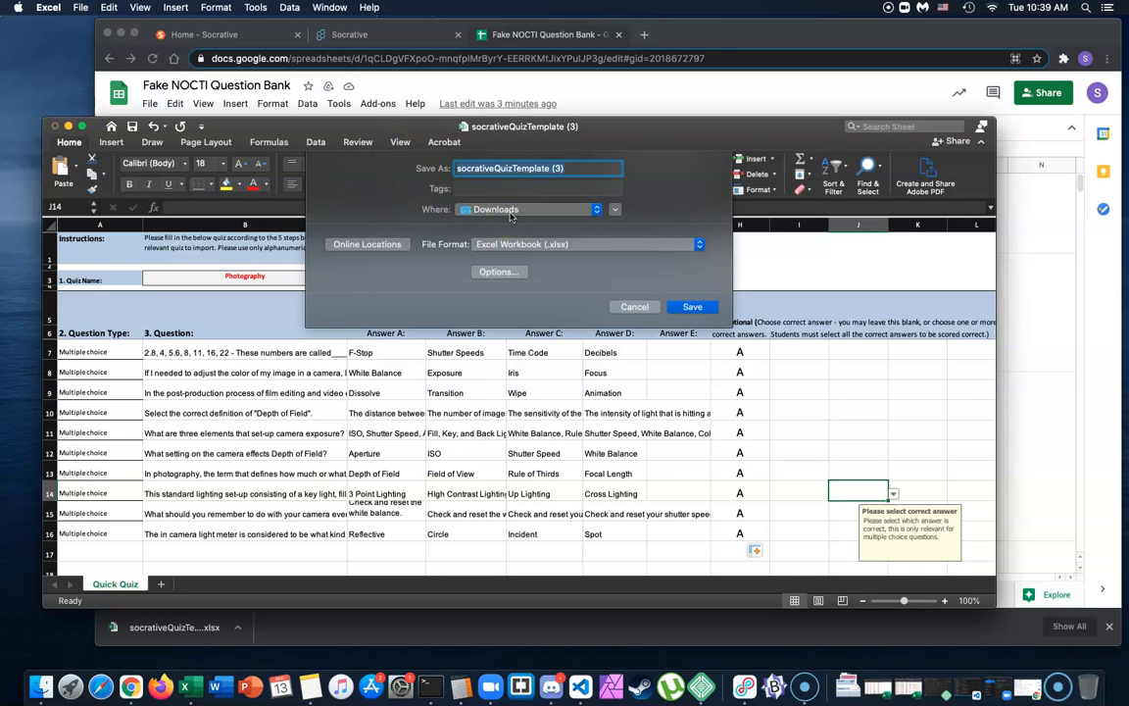
text(Photography-FN-Quiz)
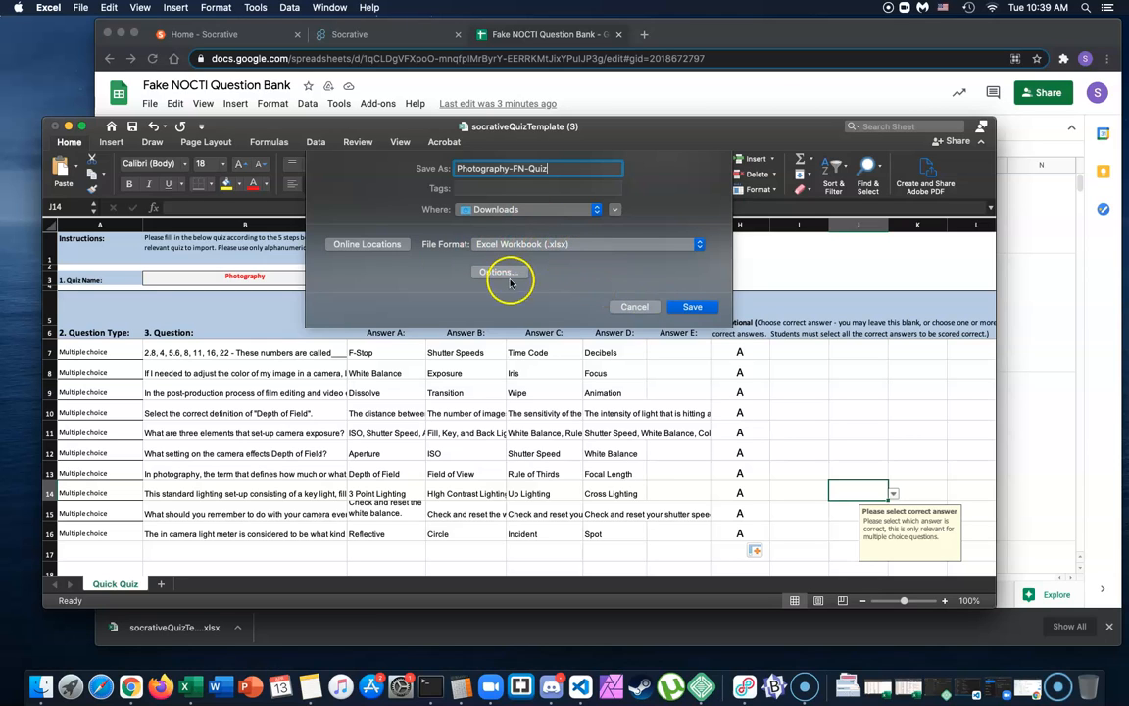
click(695, 306)
Switch to Finder to check the Downloads folder for Photography-FN-Quiz.xlsx and close the folder window
key(super+Tab)
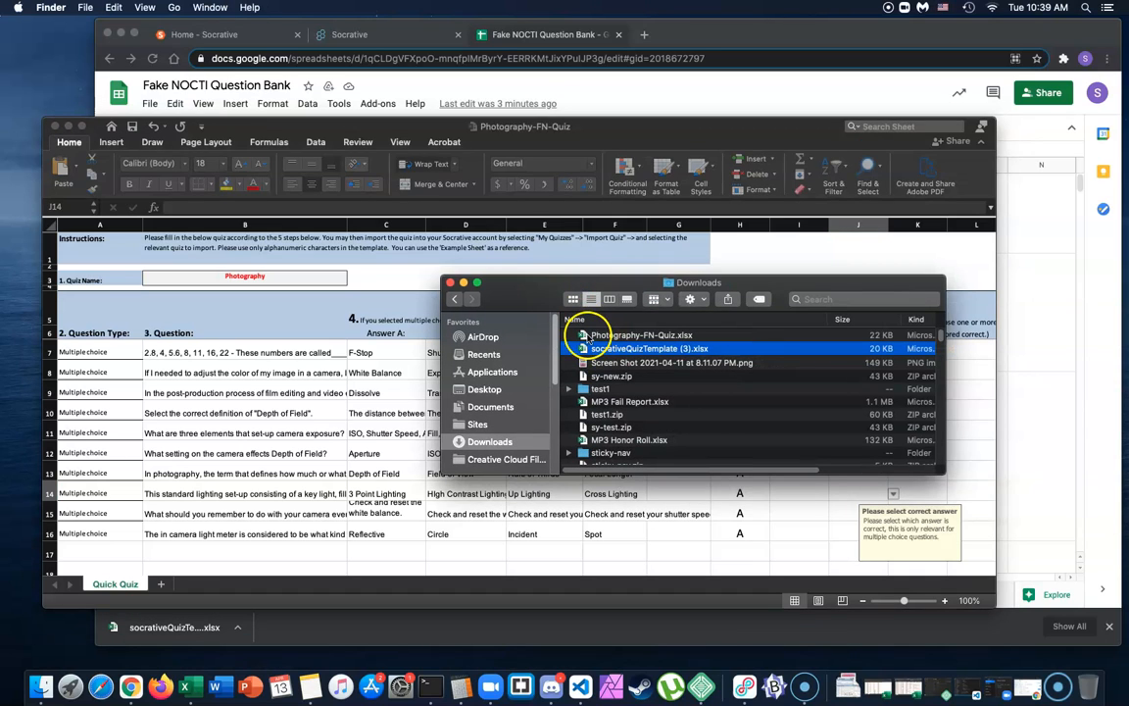
drag(545, 284, 819, 321)
key(super+w)
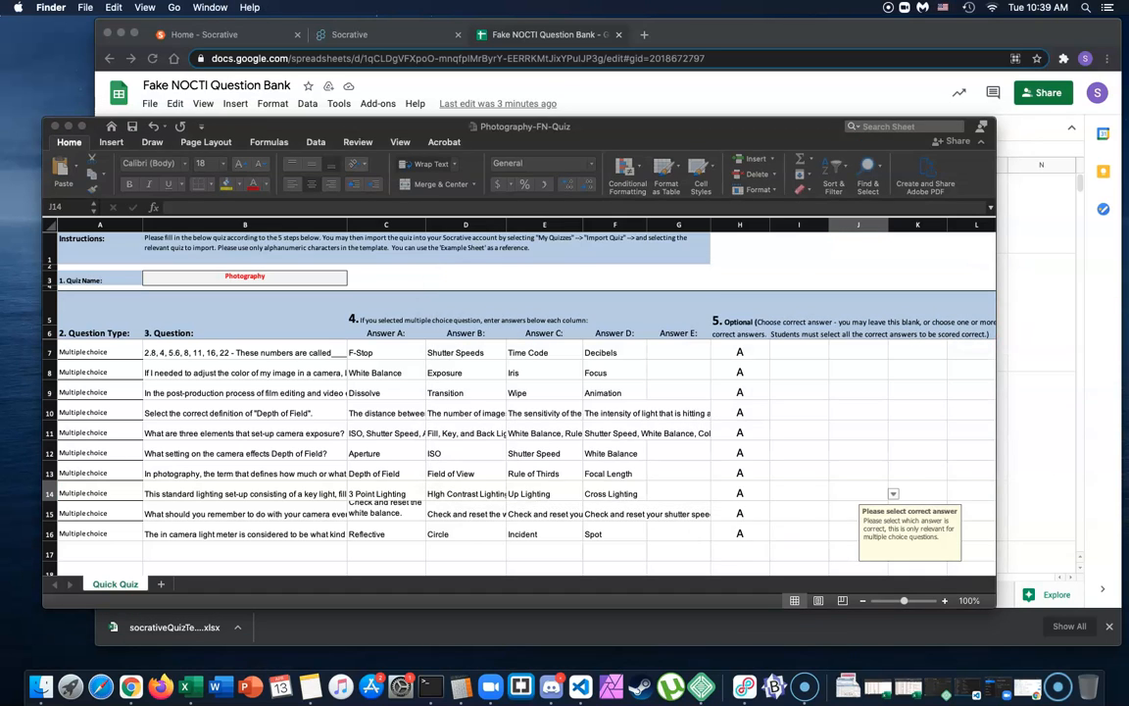
Minimize the workbook, switch to Socrative in Chrome and import Photography-FN-Quiz.xlsx from Downloads as a quiz
click(69, 126)
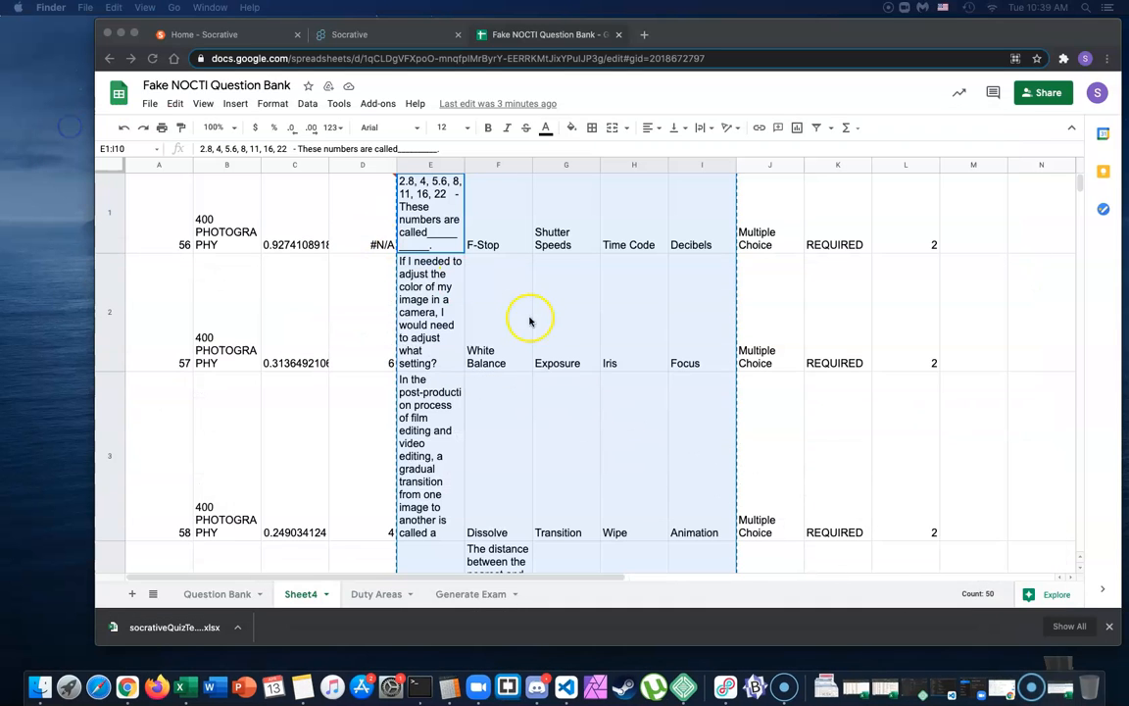
click(352, 35)
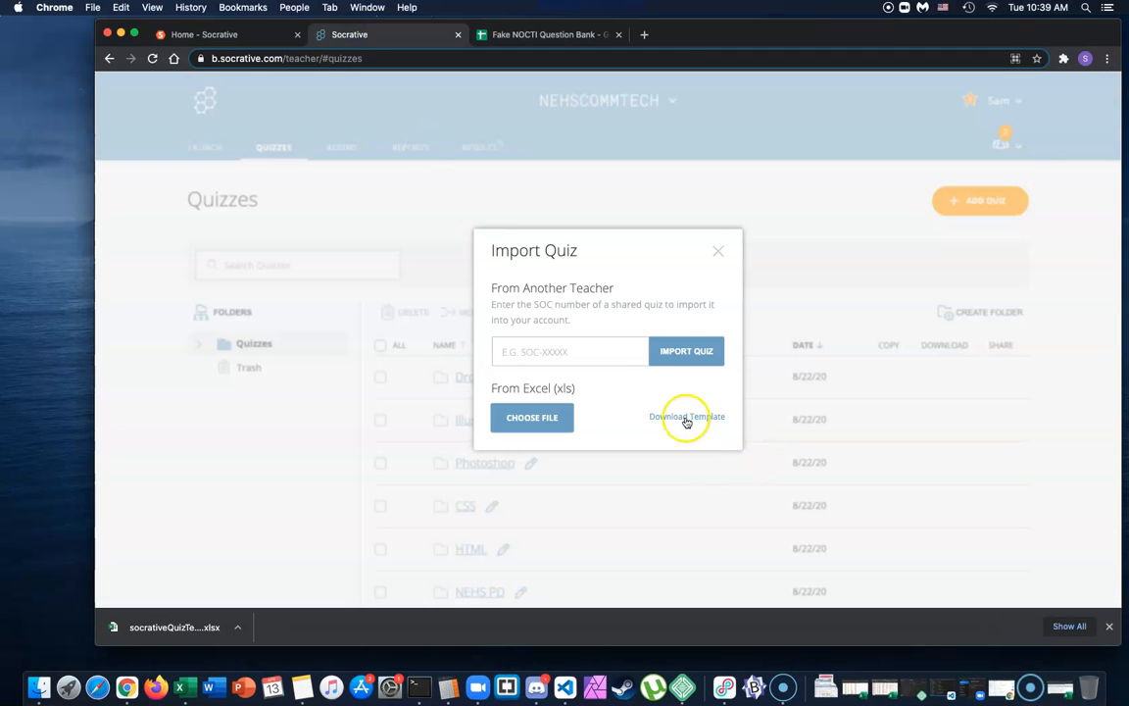
click(537, 417)
click(510, 119)
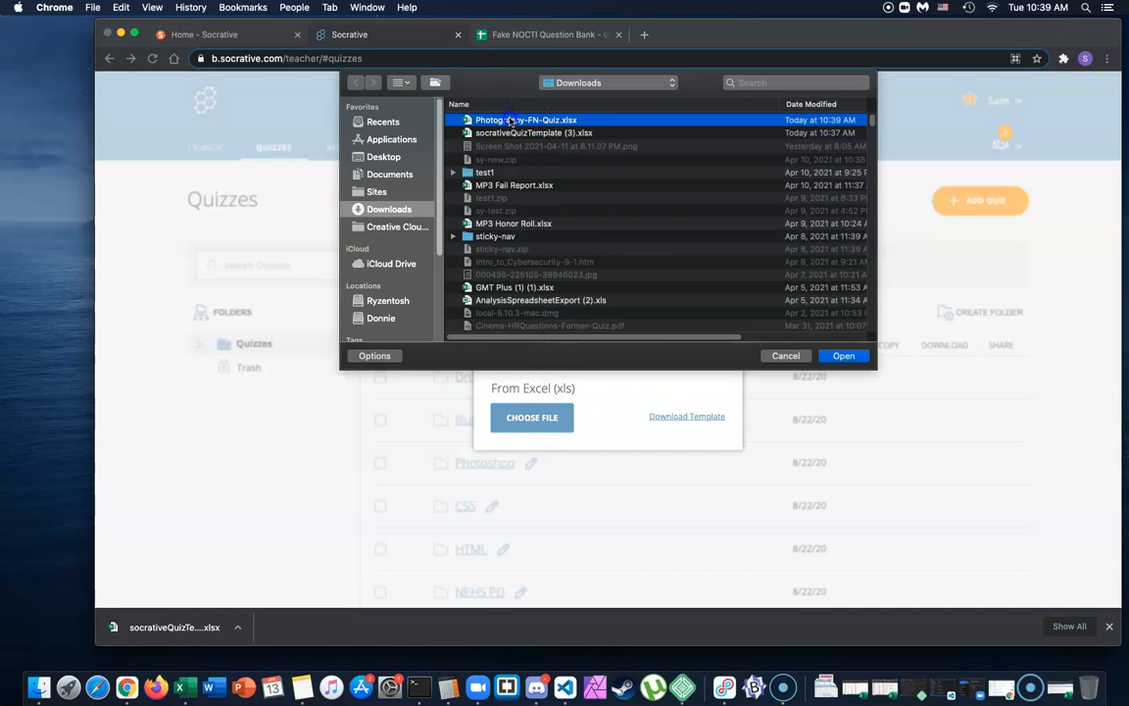
click(839, 357)
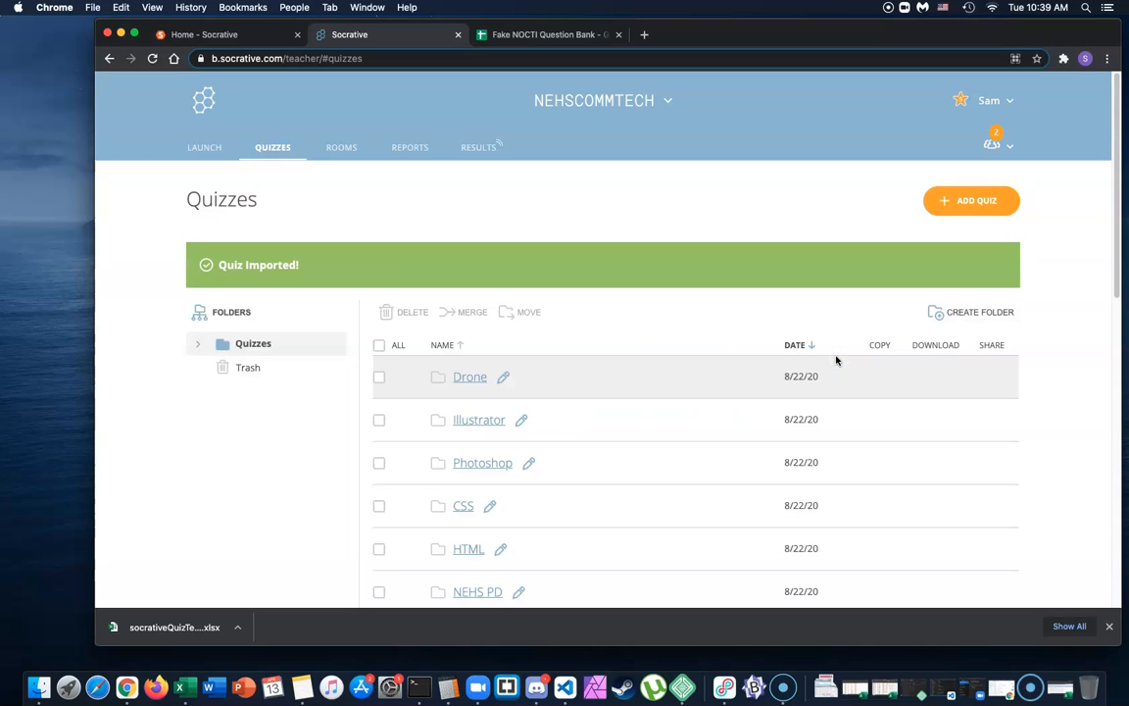
Find the imported Photography quiz in the quiz library and open it
scroll(585, 421, down, 4)
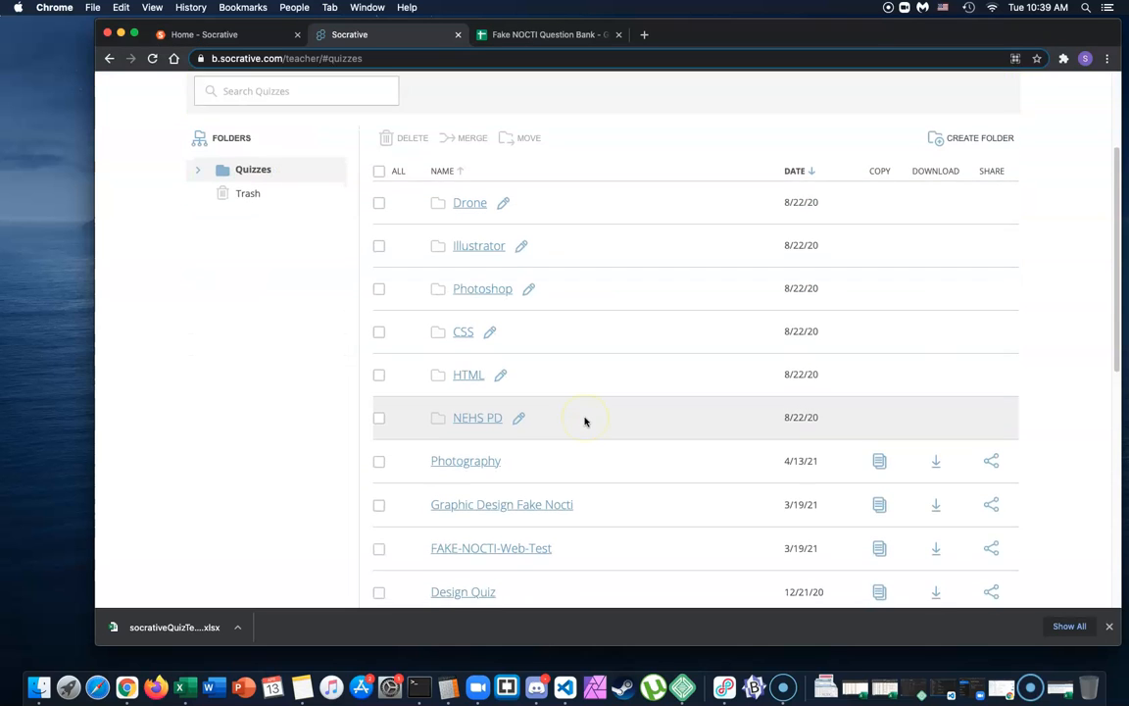
scroll(585, 422, down, 1)
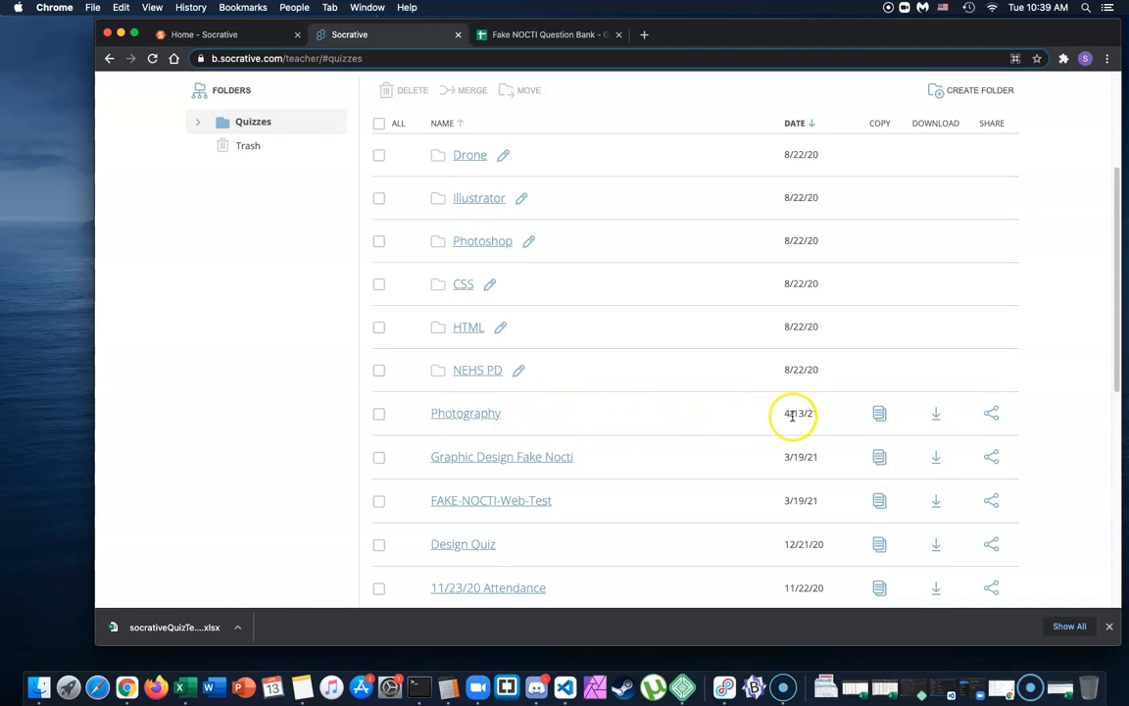
click(451, 414)
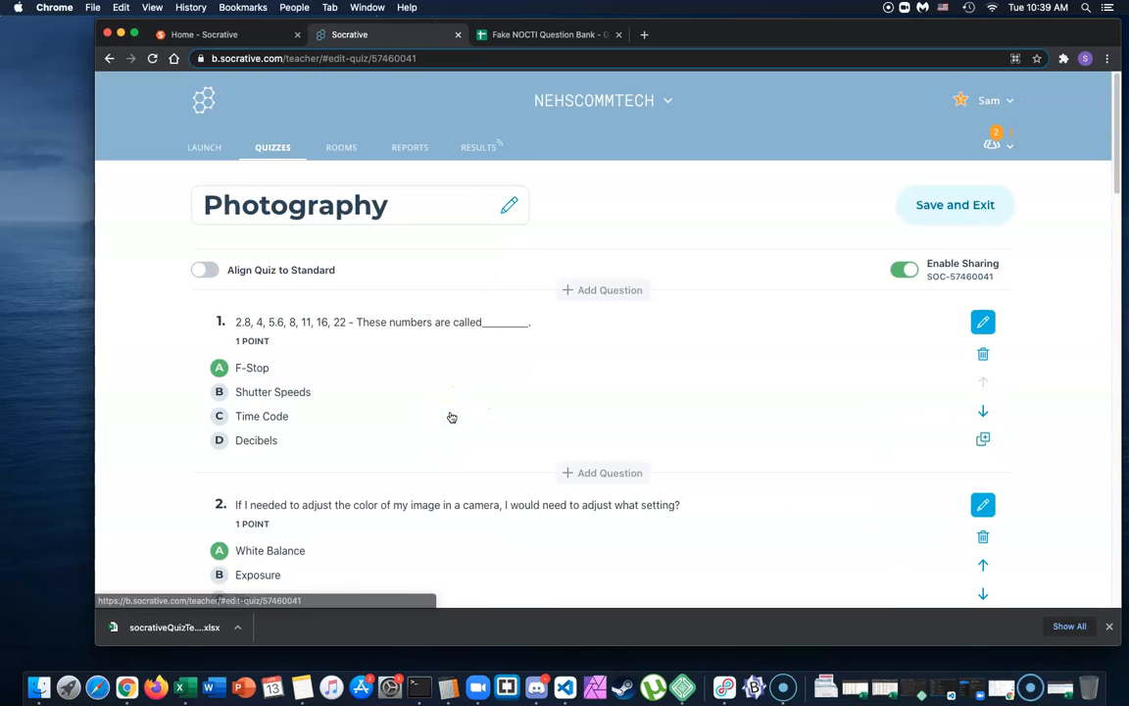
Review the Photography quiz's questions and marked answers from first to last, and save and exit the quiz
scroll(558, 416, down, 8)
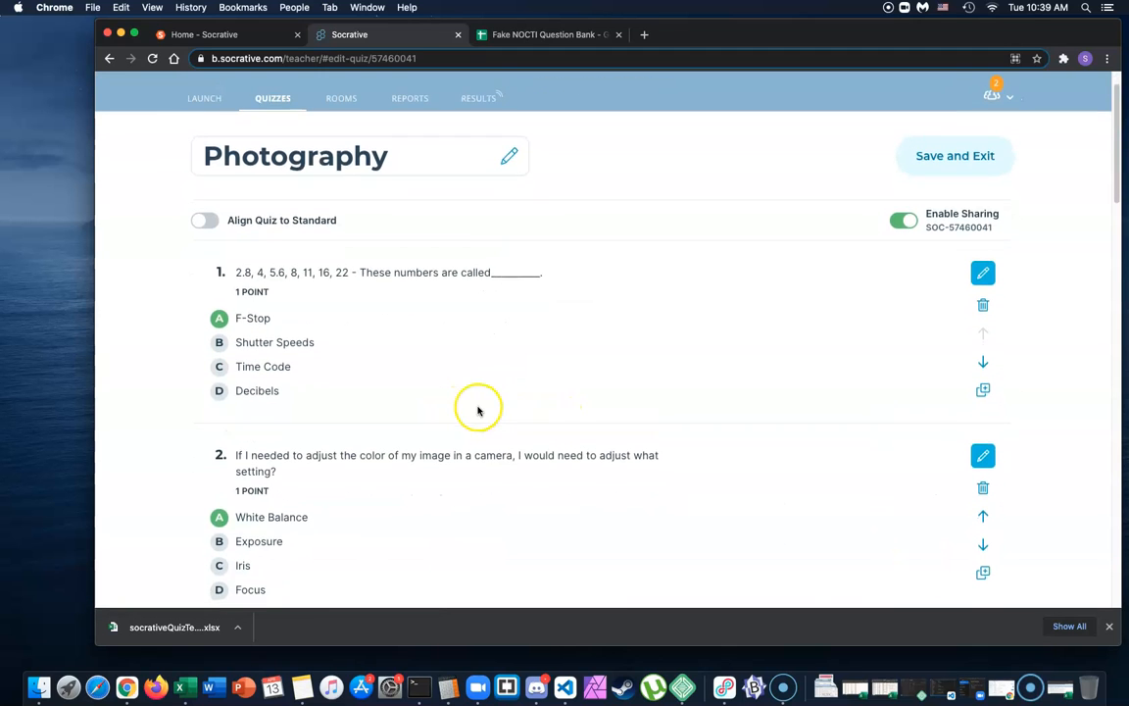
scroll(463, 405, down, 20)
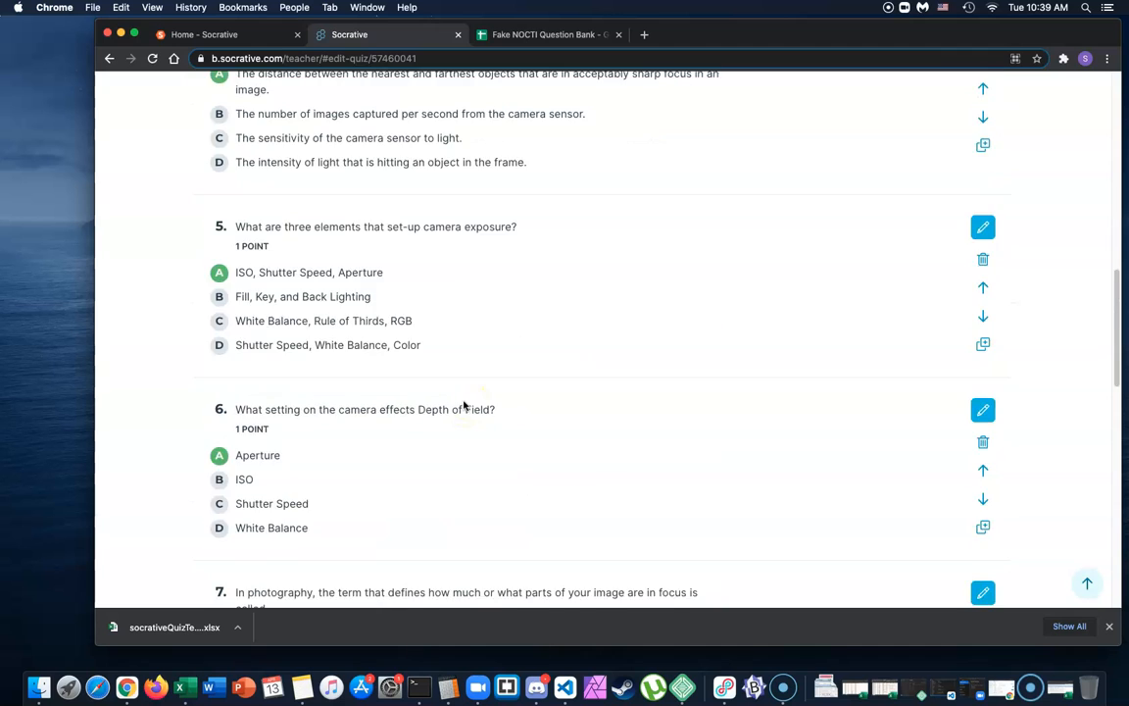
scroll(464, 405, down, 6)
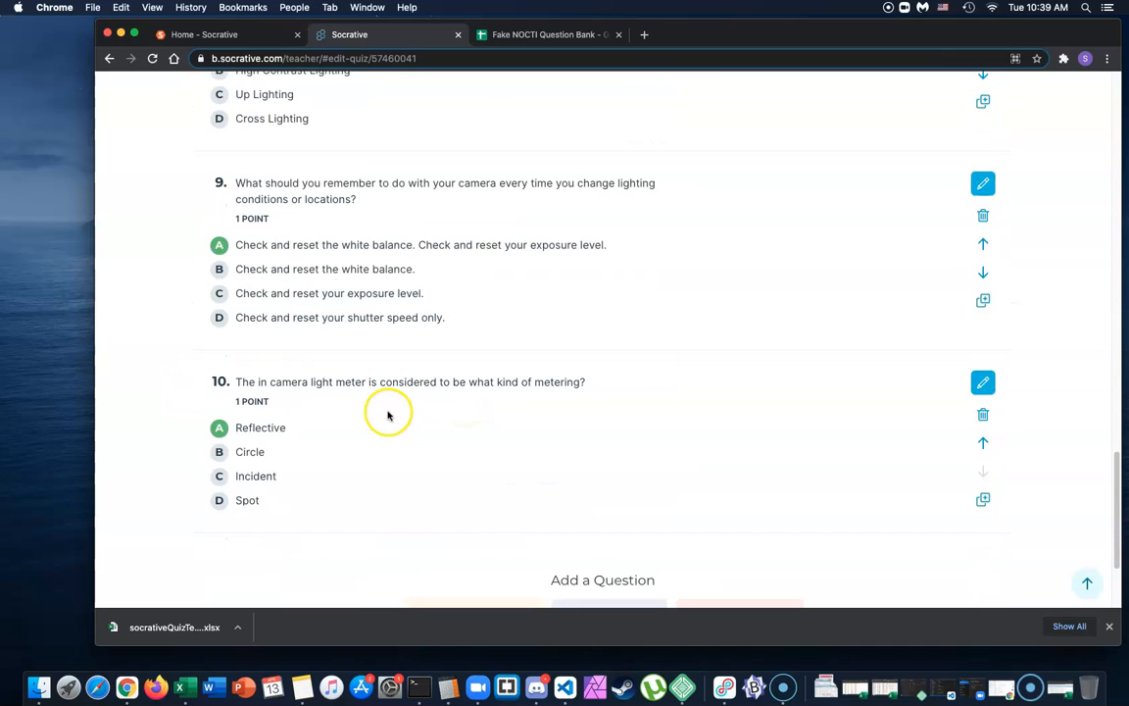
scroll(386, 412, up, 6)
scroll(386, 412, up, 12)
scroll(385, 411, down, 15)
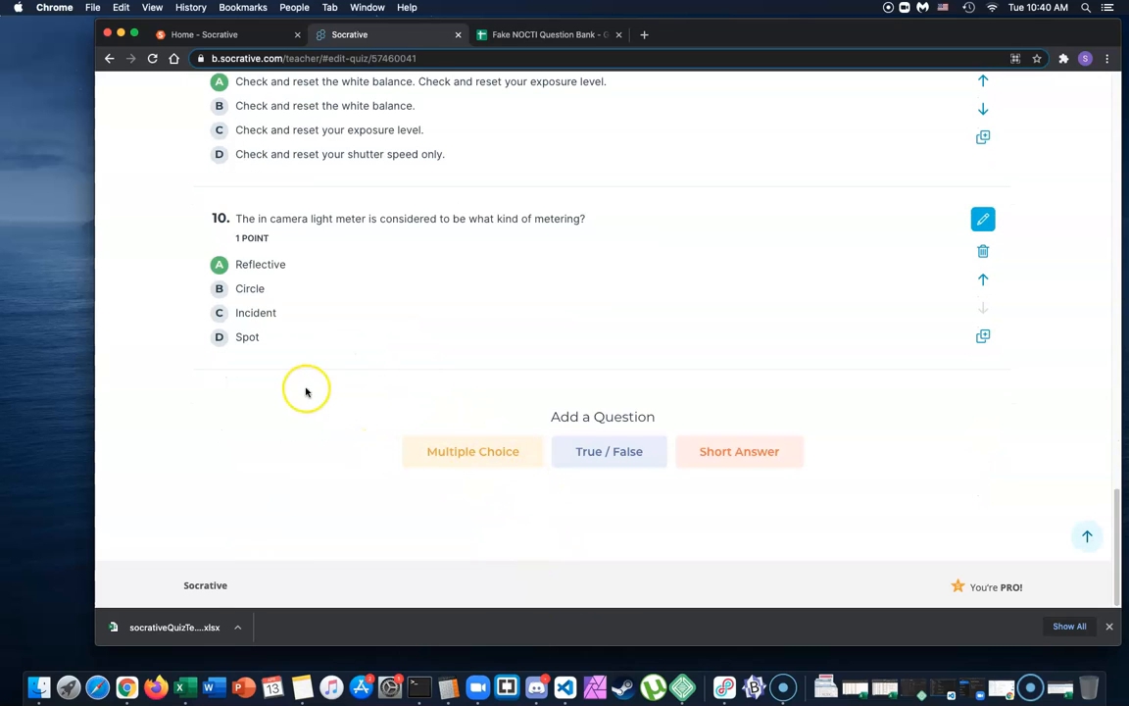
scroll(306, 390, up, 20)
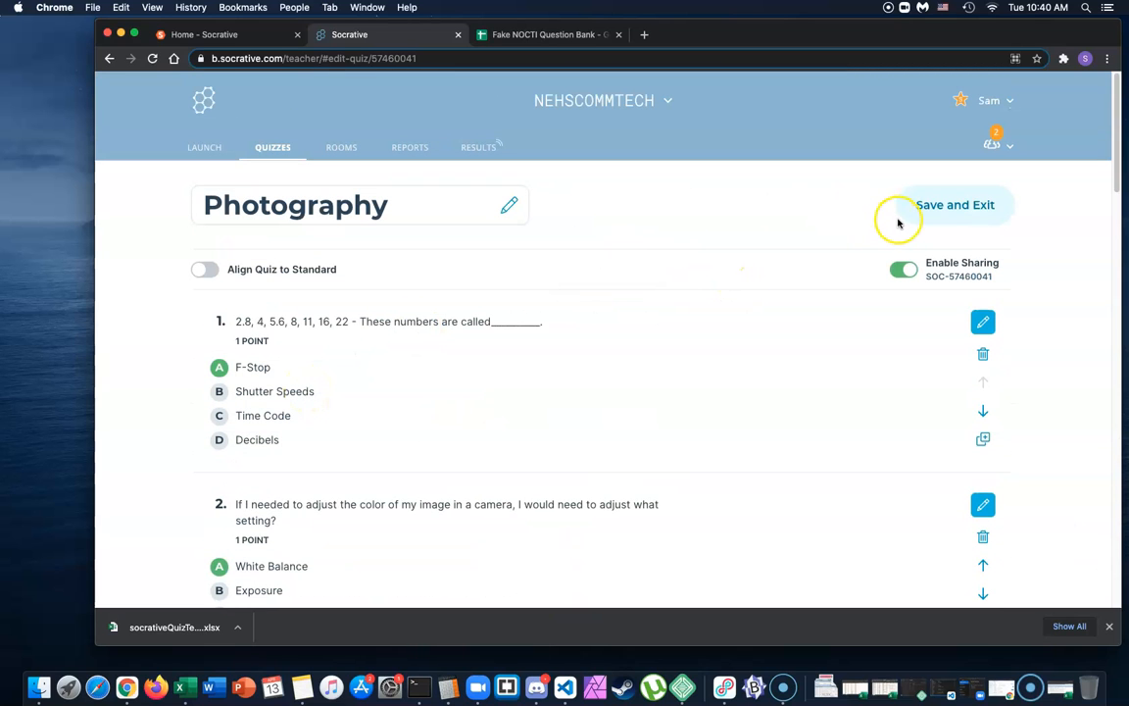
click(946, 208)
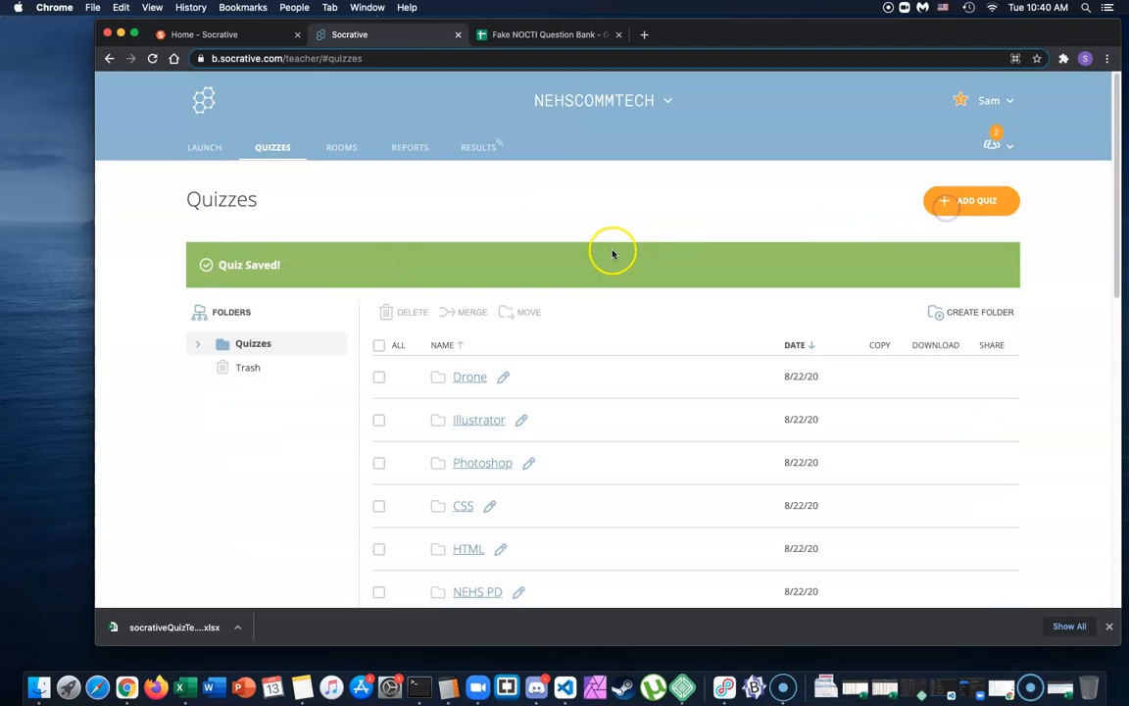
Begin launching a quiz, choose Photography from the quiz list and continue to the delivery settings
click(203, 148)
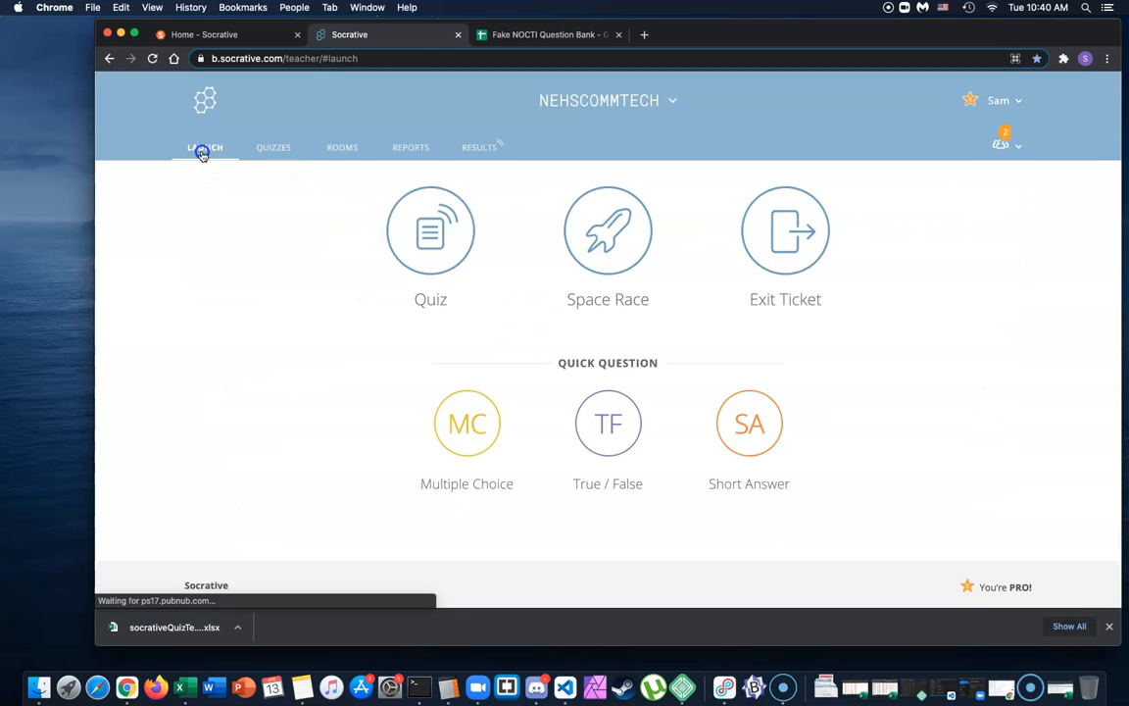
click(425, 231)
scroll(472, 365, down, 3)
scroll(473, 366, down, 2)
click(458, 314)
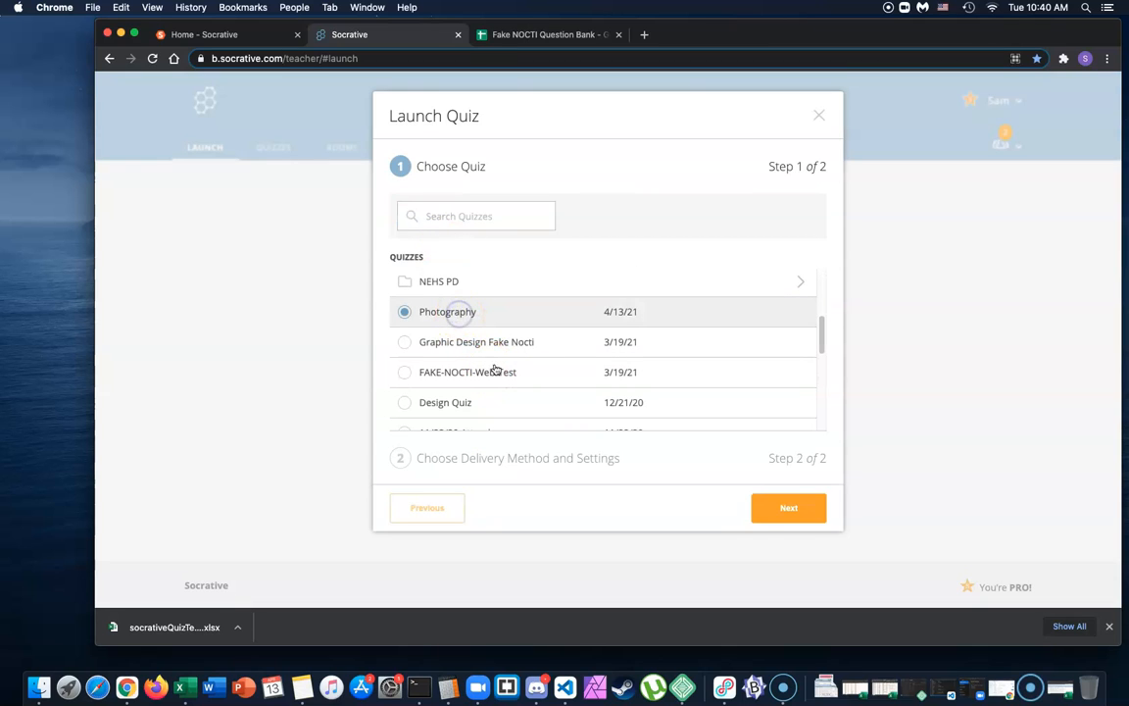
click(789, 507)
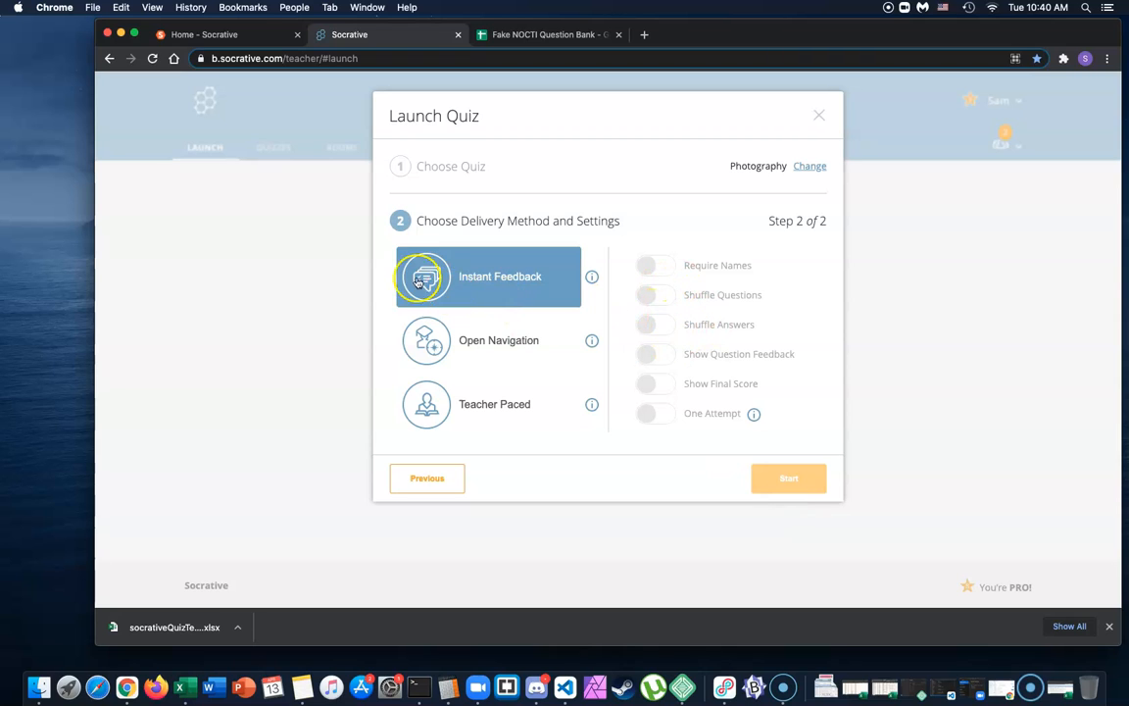
Choose Instant Feedback with shuffled questions, shuffled answers and the final score shown, and start the Photography quiz
click(444, 287)
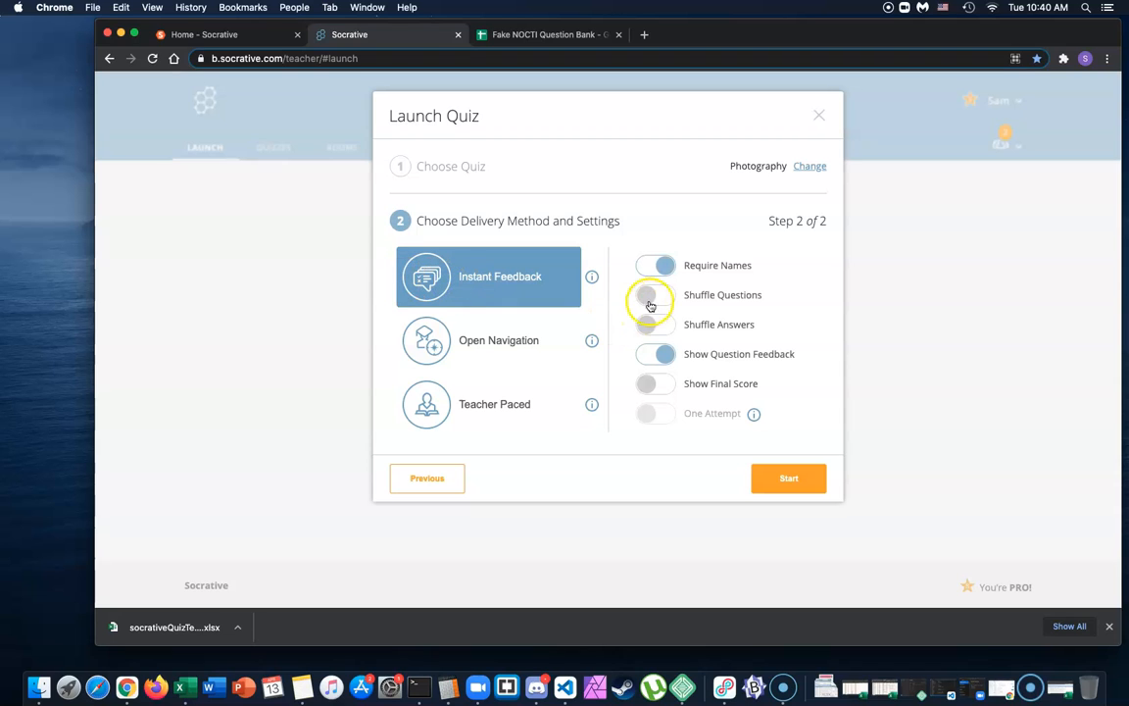
click(659, 317)
click(653, 382)
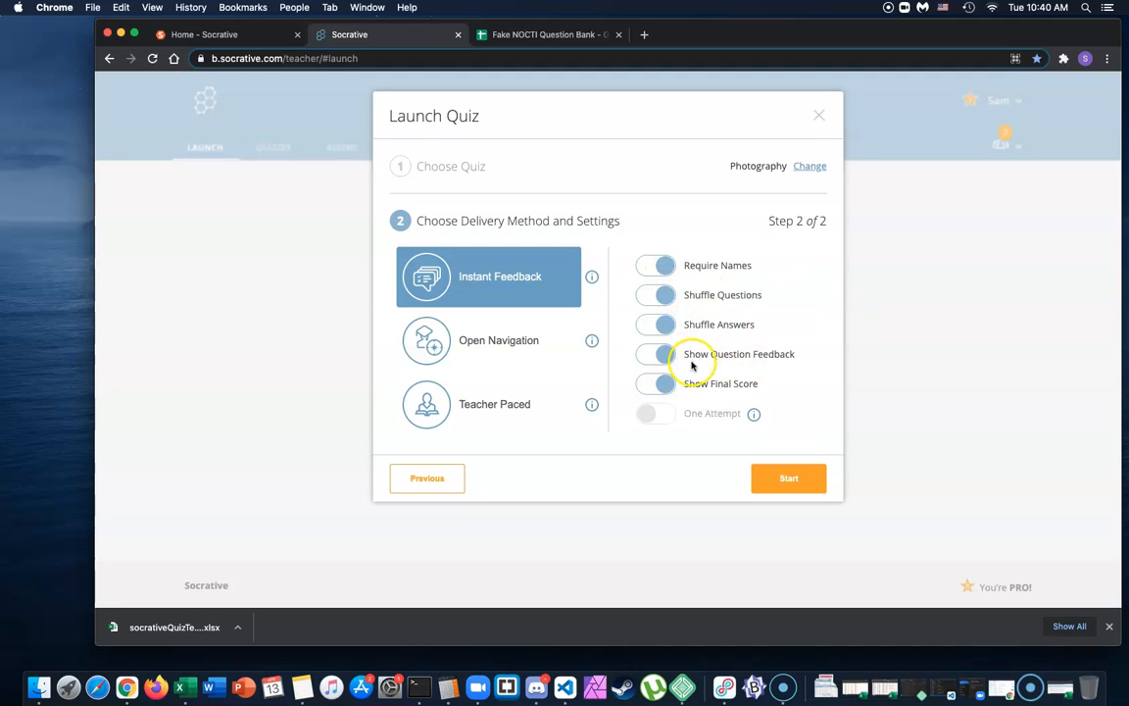
click(788, 478)
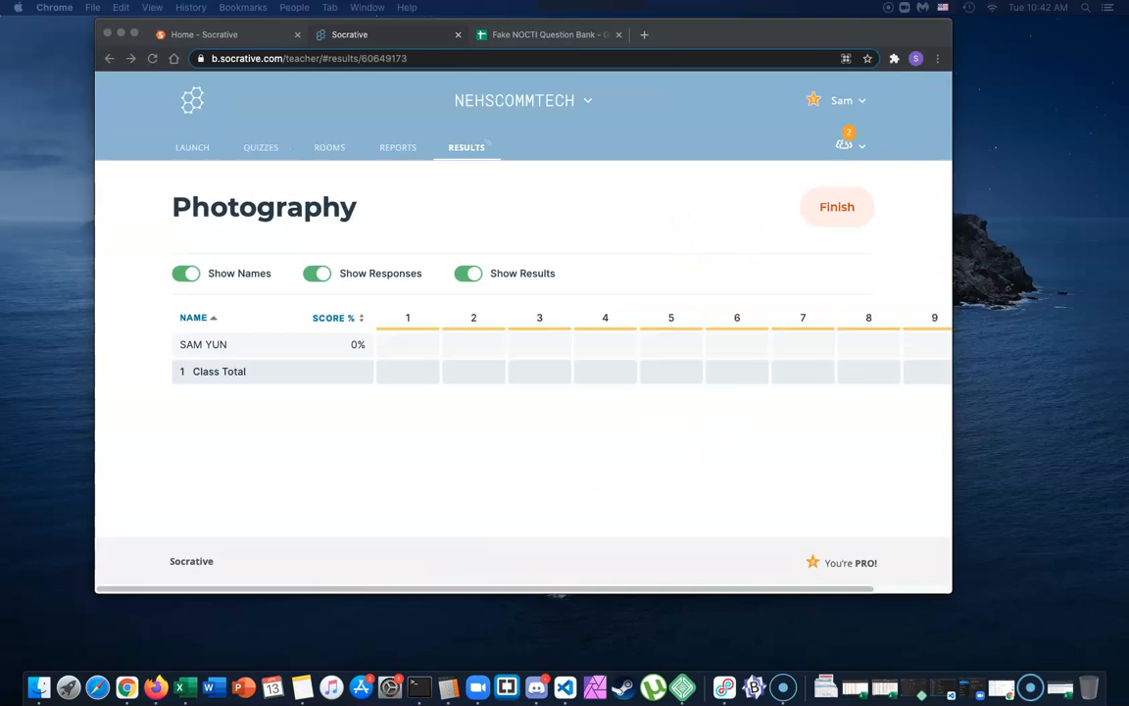
Move the student's Firefox window into view behind the results page and bring the Chrome results window to the front
drag(1128, 45, 768, 131)
click(668, 160)
click(693, 44)
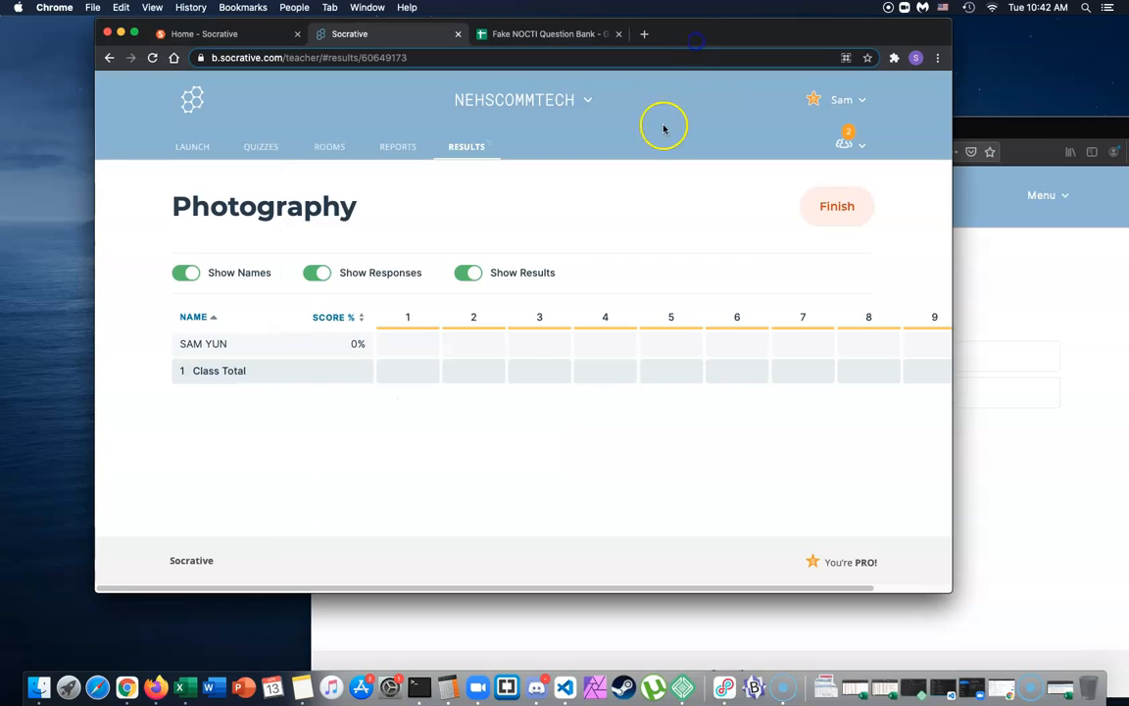
Switch to the student's Firefox window, answer the Depth of Field setting question with Aperture, and check the live results in Chrome
click(1037, 446)
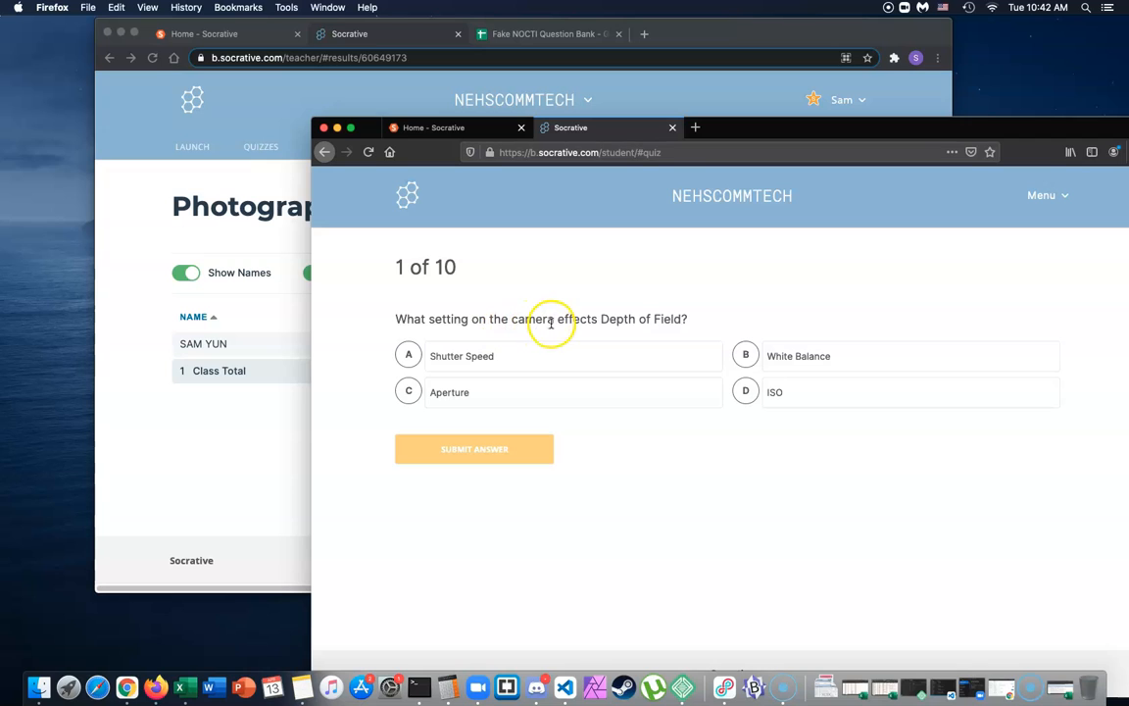
click(411, 394)
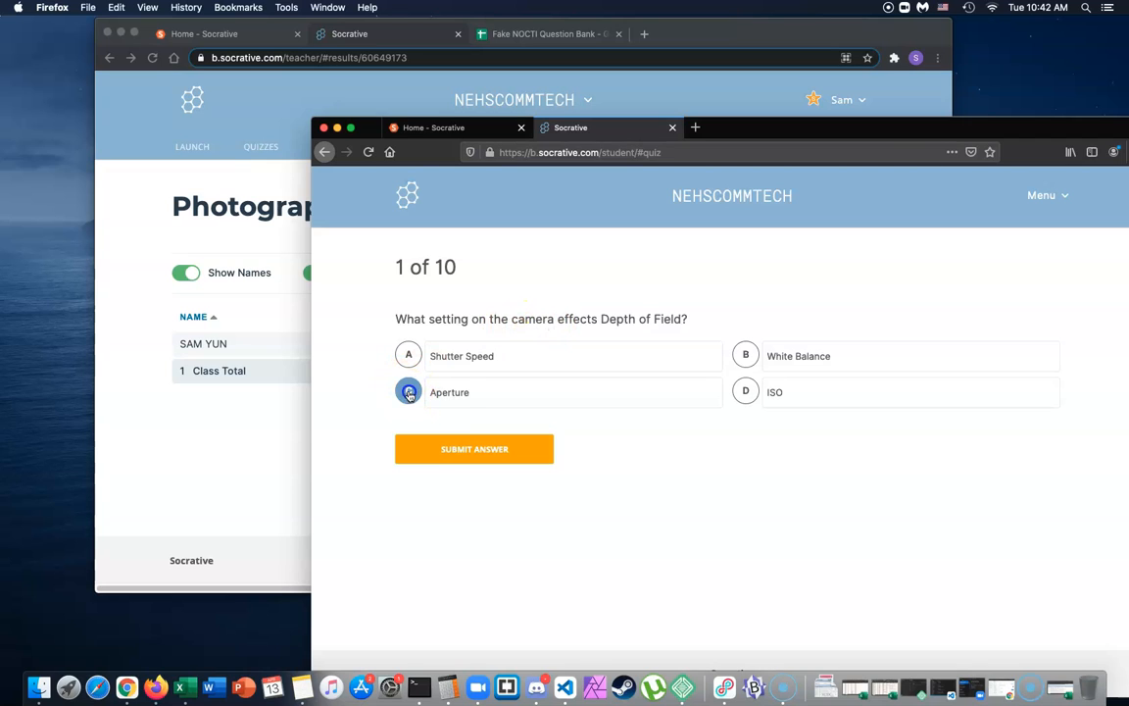
click(462, 451)
click(638, 355)
click(207, 455)
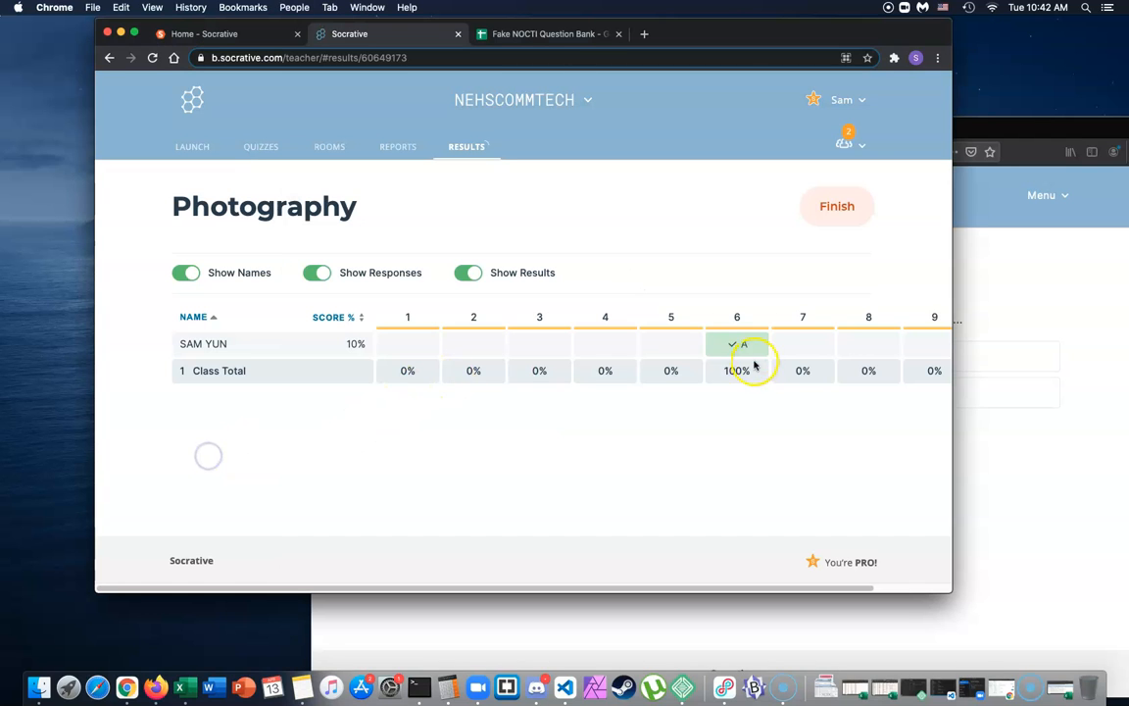
Switch back to the student's Firefox window and answer the question about which image parts are in focus with Depth of Field
click(1077, 469)
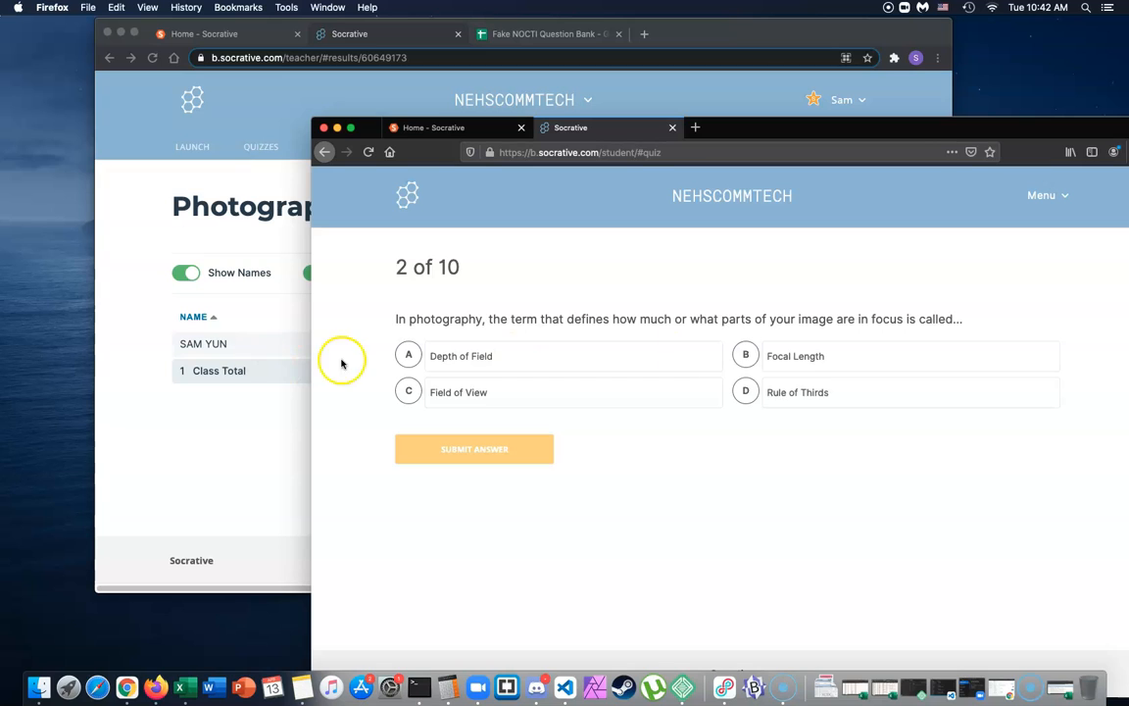
click(405, 356)
click(446, 449)
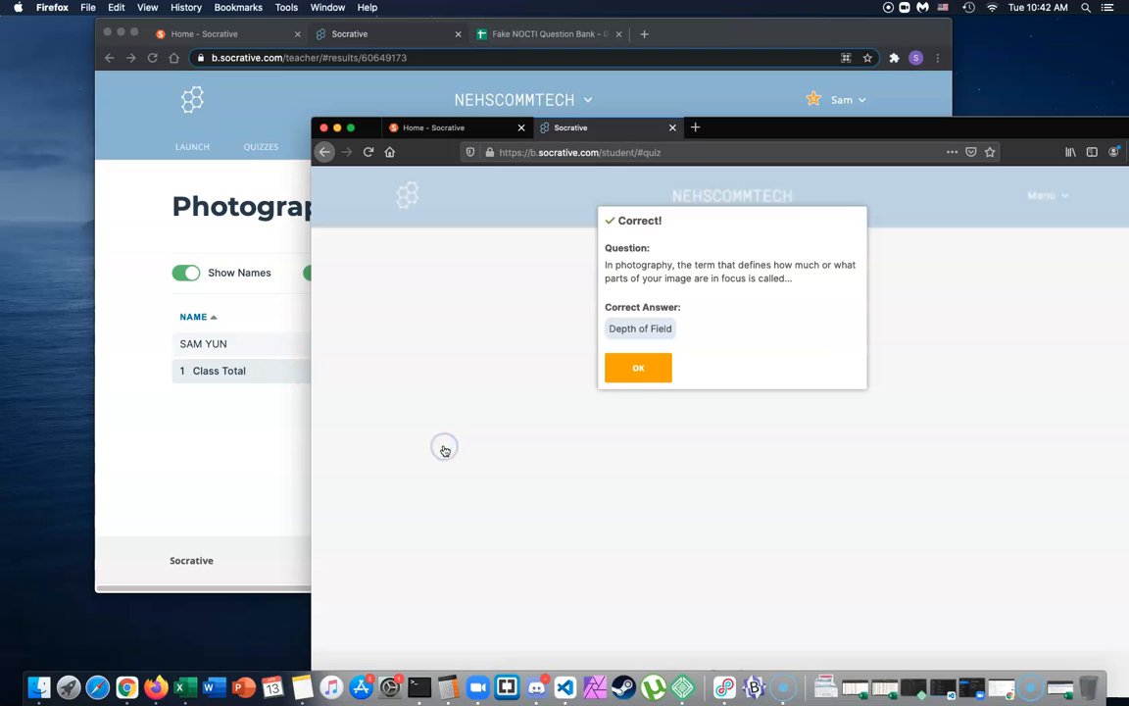
click(642, 371)
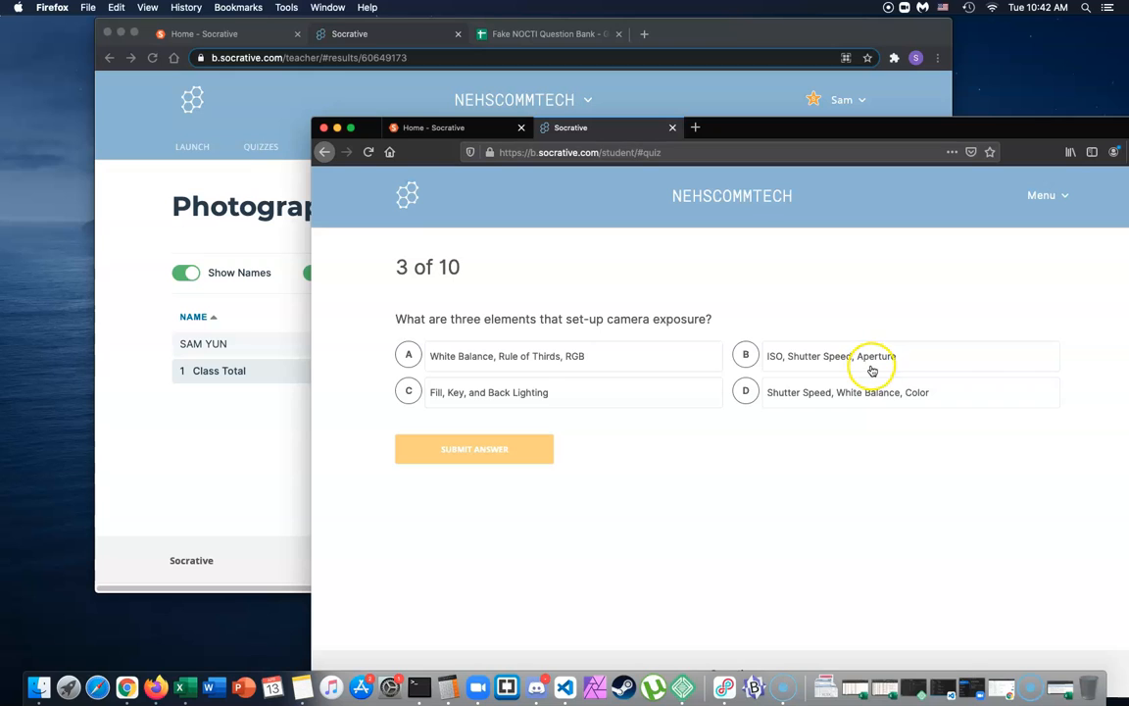
Answer the camera exposure question with ISO, Shutter Speed, Aperture and the Depth of Field definition question with the nearest-to-farthest sharp focus distance
click(749, 356)
click(530, 448)
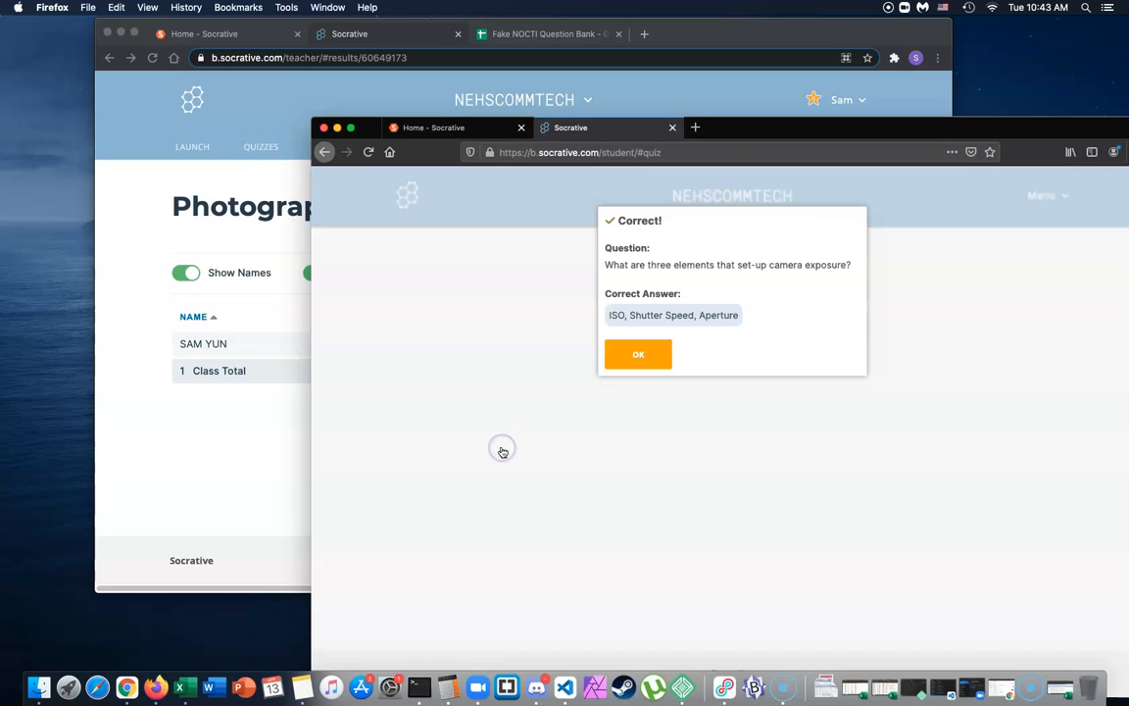
click(632, 353)
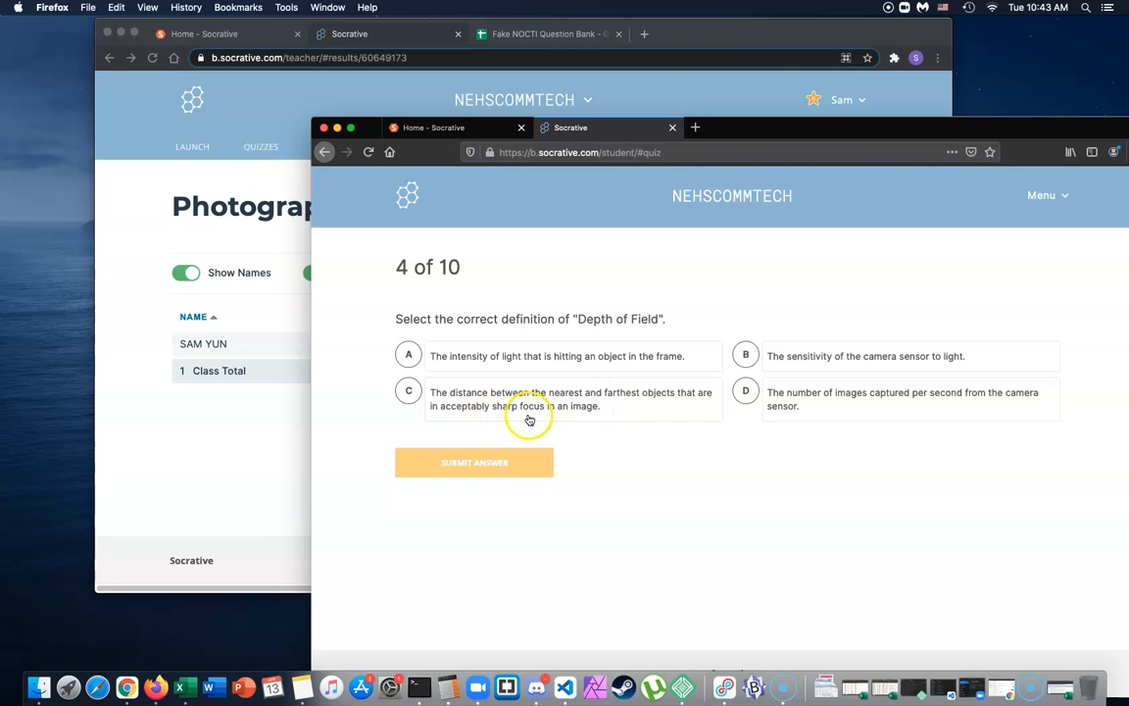
click(404, 400)
click(440, 461)
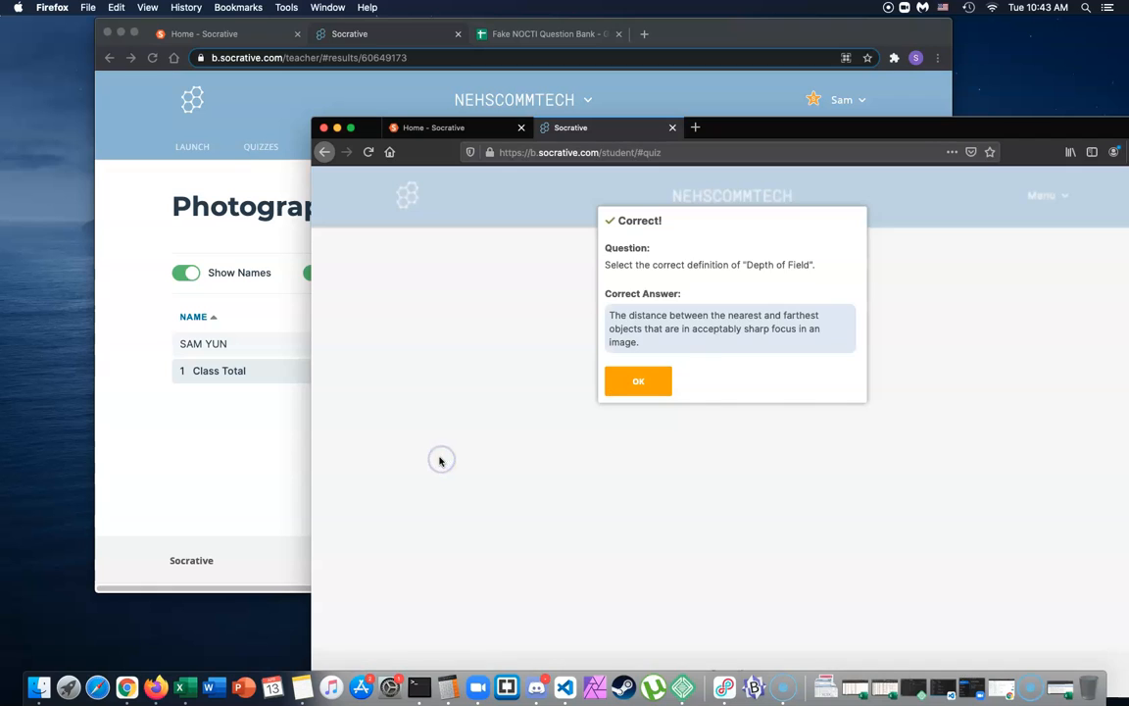
click(665, 382)
Compare the live Photography results in Chrome with the student's current question in Firefox, ending on the results
click(290, 401)
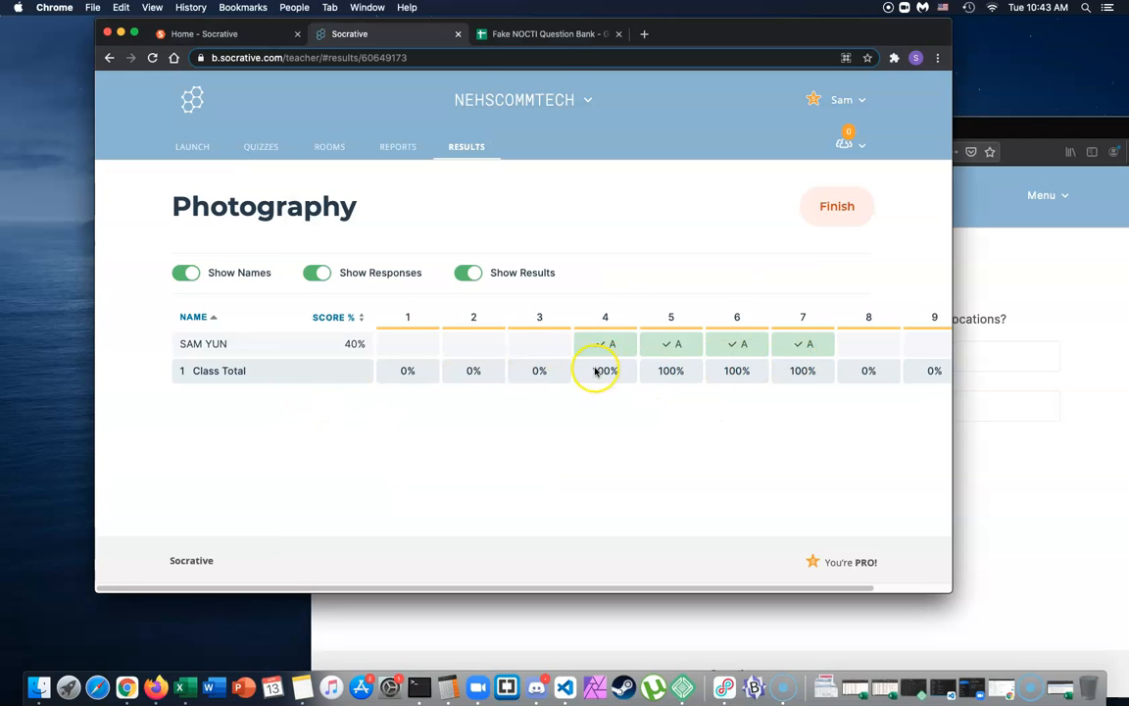
click(1036, 529)
click(195, 426)
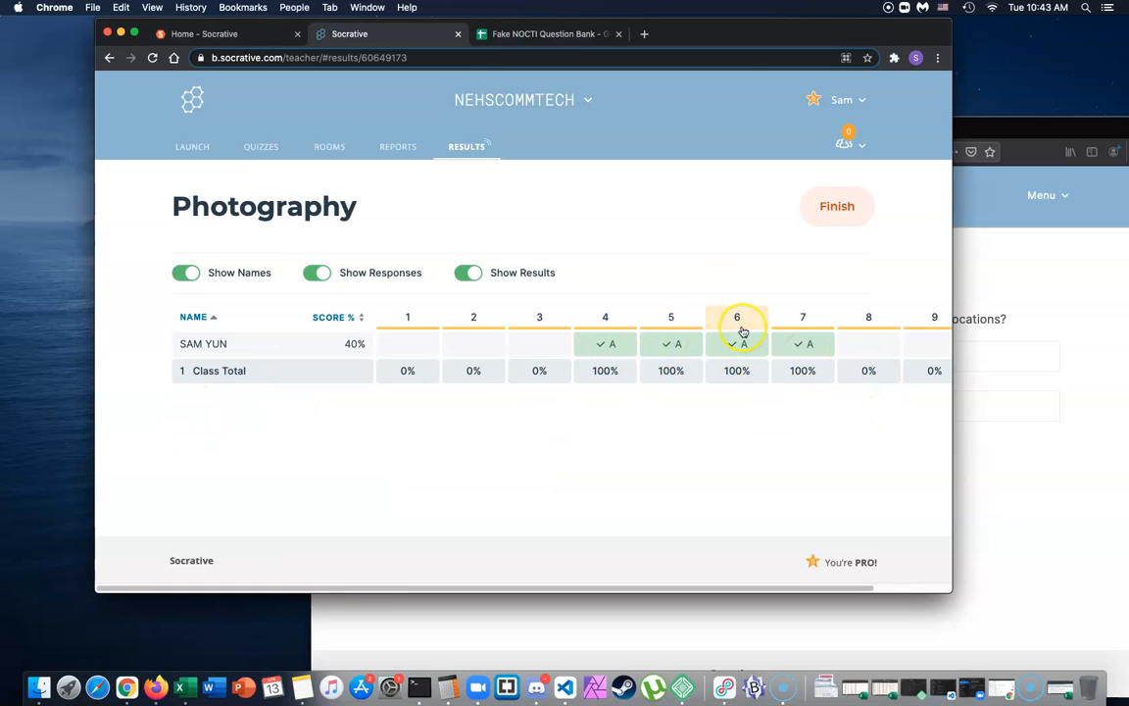
click(1054, 497)
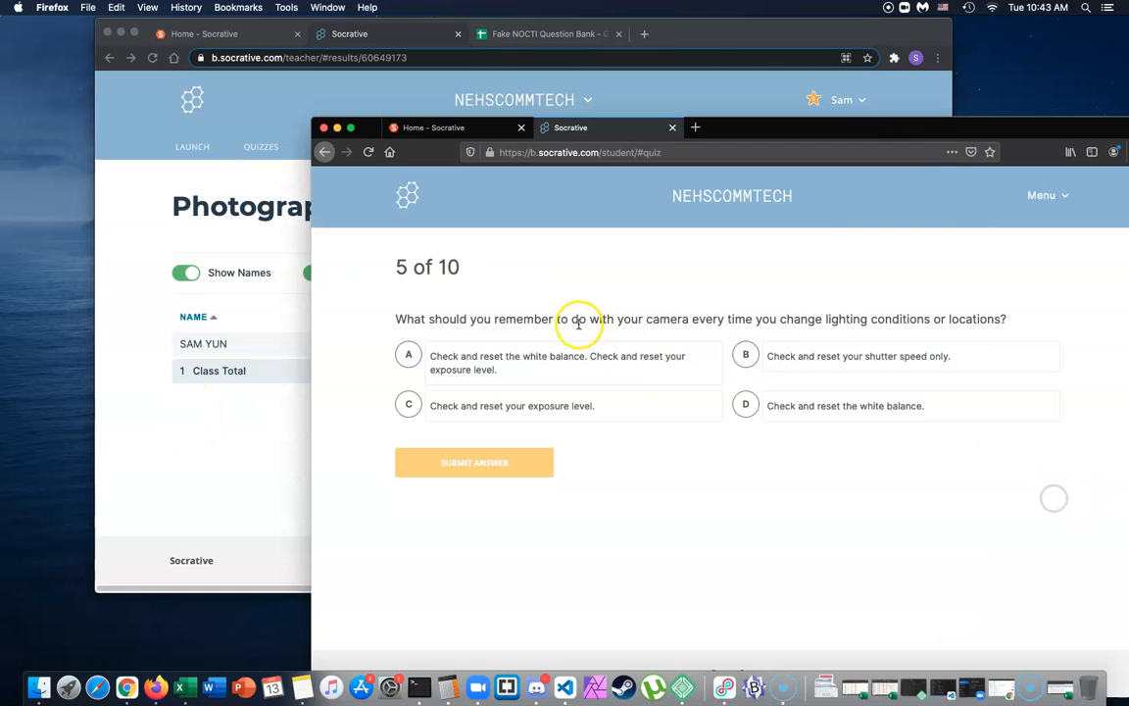
click(238, 470)
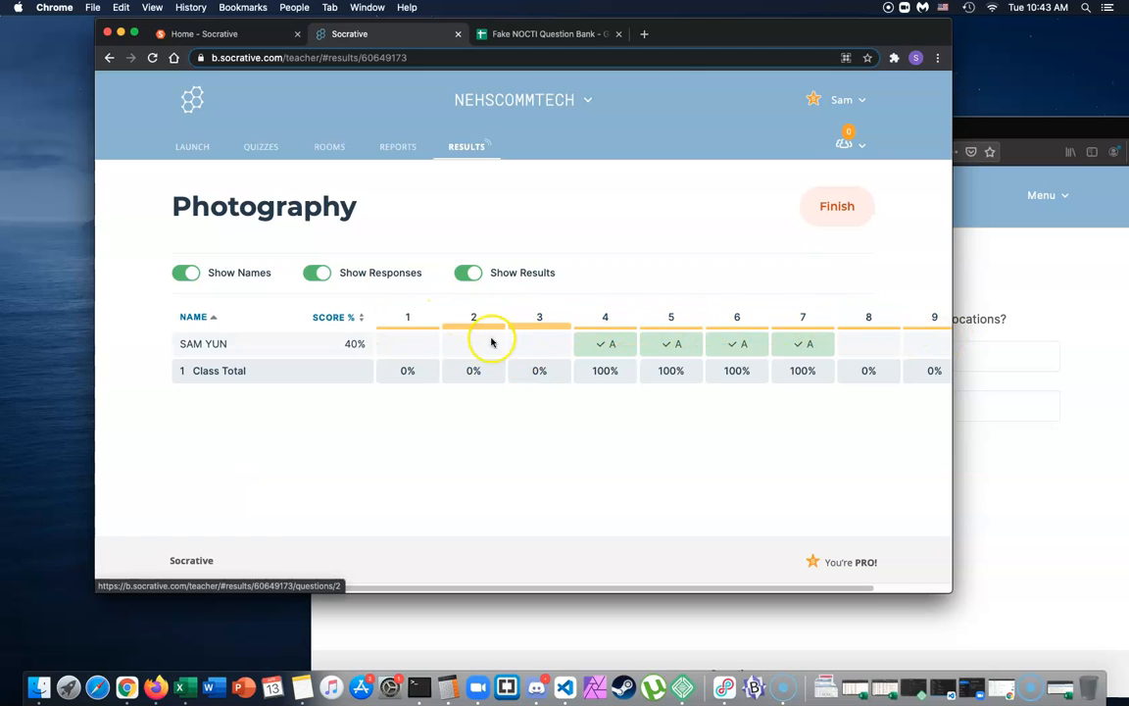
In the student's Firefox window, answer question 5 with resetting both white balance and exposure level, and question 6 with White Balance
click(1065, 507)
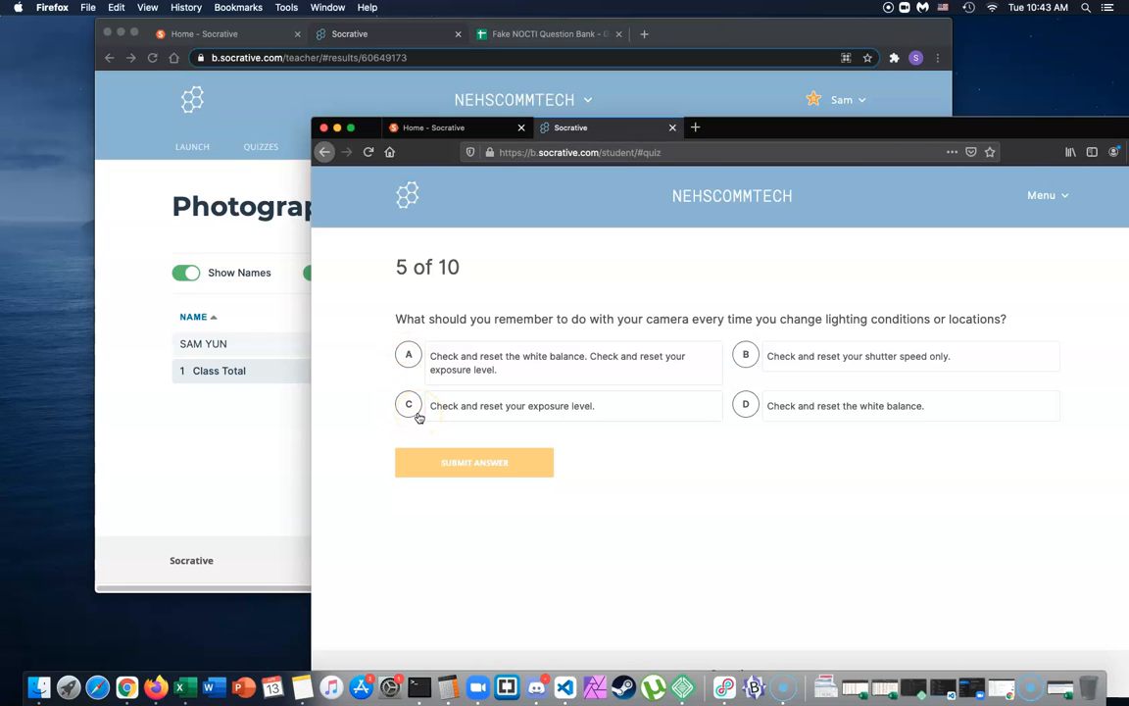
click(409, 361)
click(462, 468)
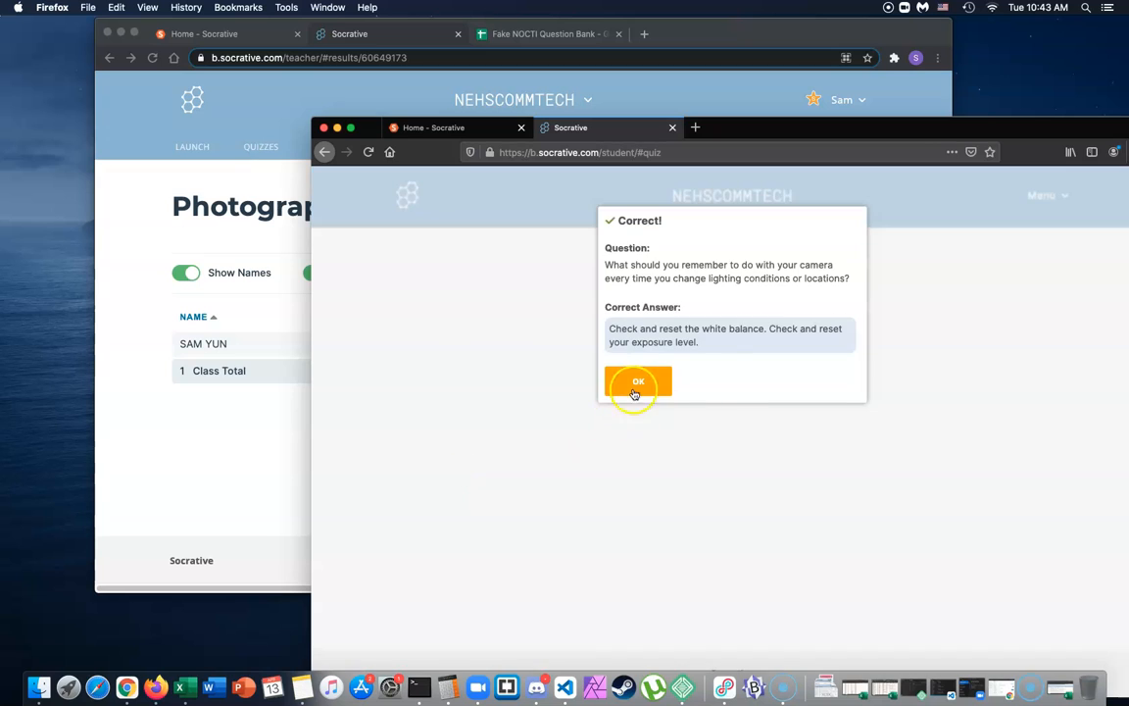
click(637, 385)
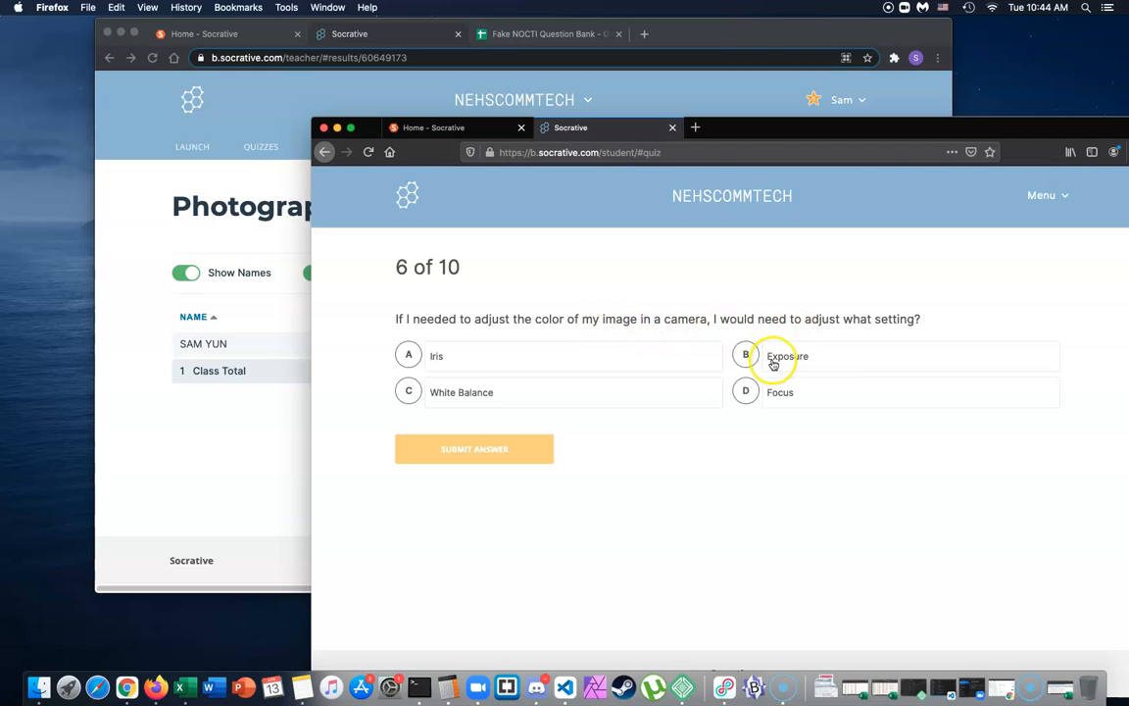
click(411, 392)
click(486, 449)
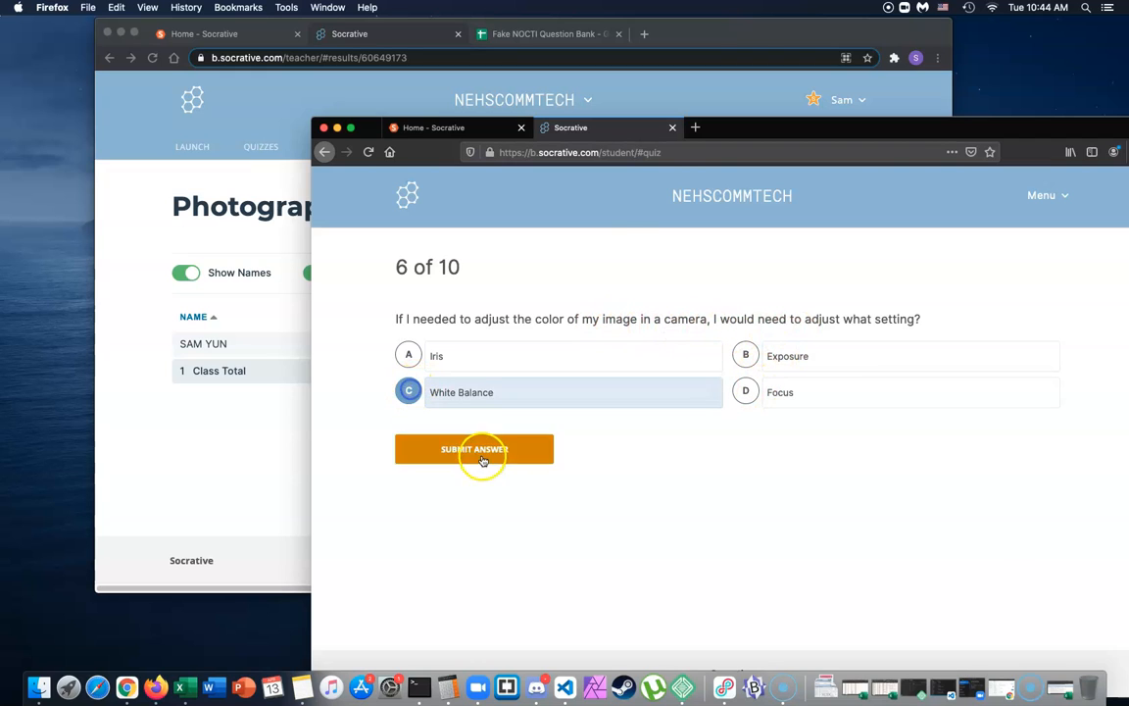
click(642, 378)
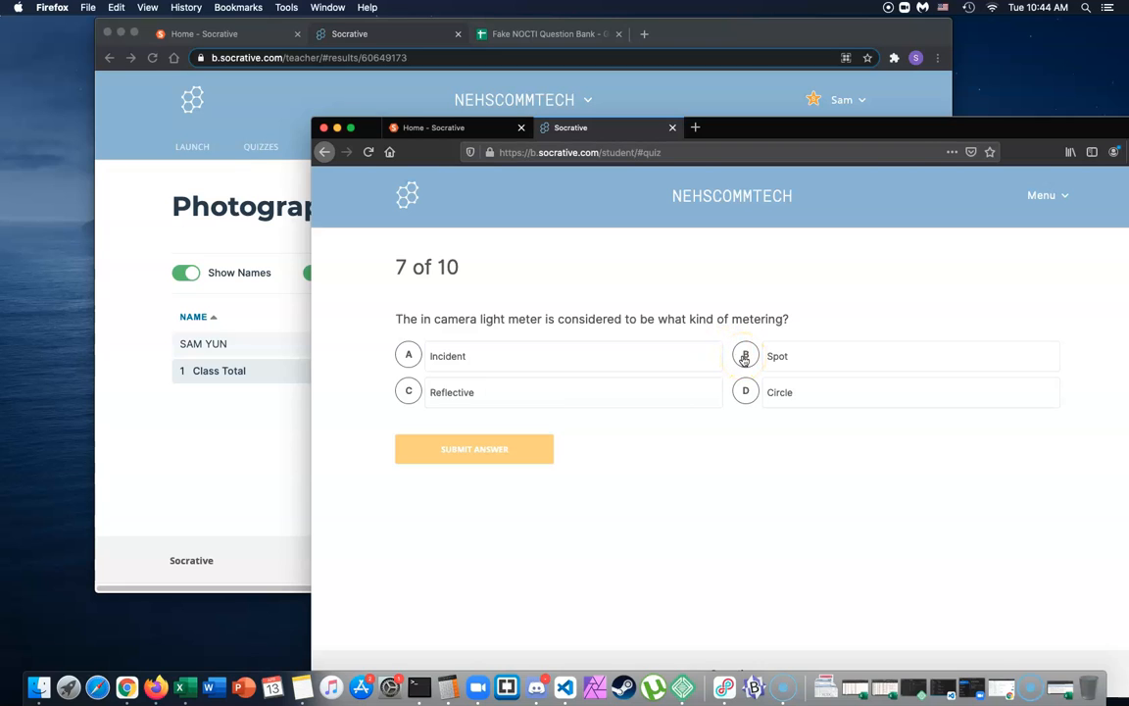
Answer the in-camera light meter question with Reflective and the gradual image transition question with Dissolve
click(410, 392)
click(475, 449)
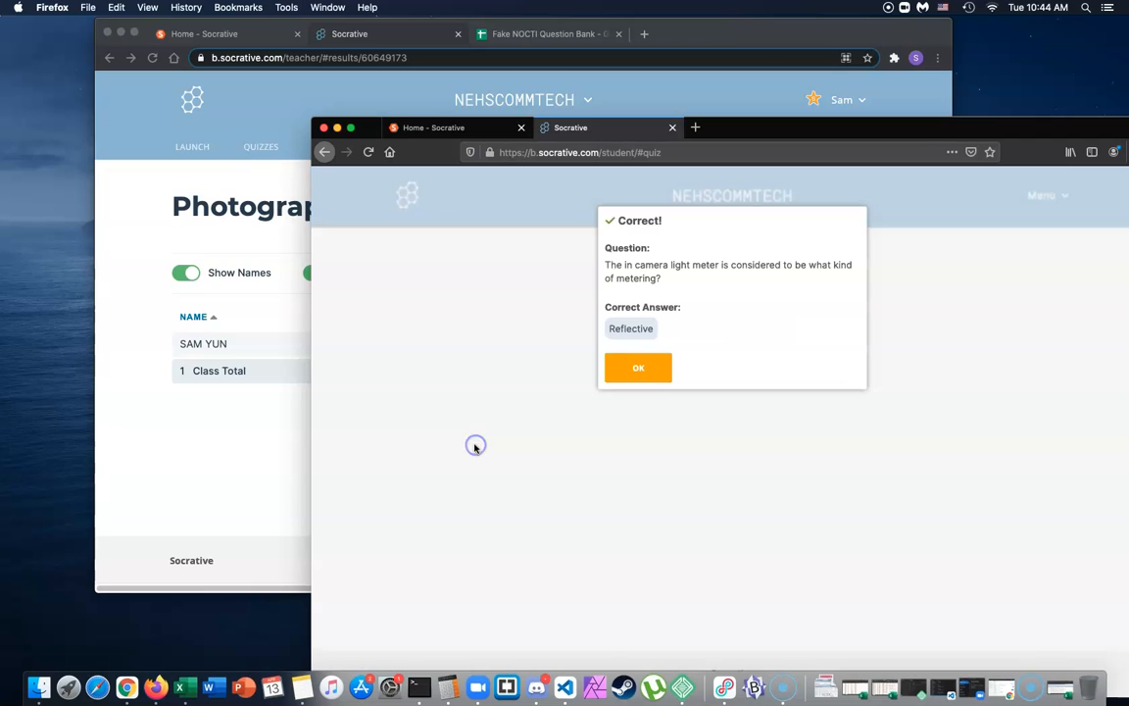
click(633, 370)
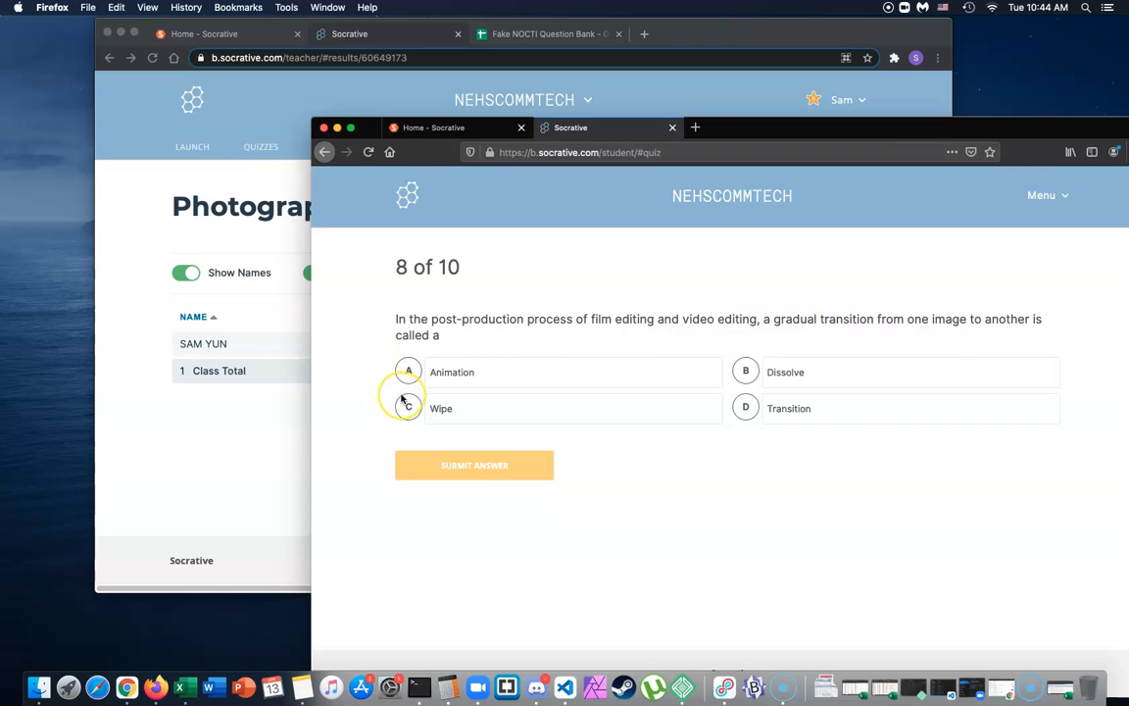
click(747, 378)
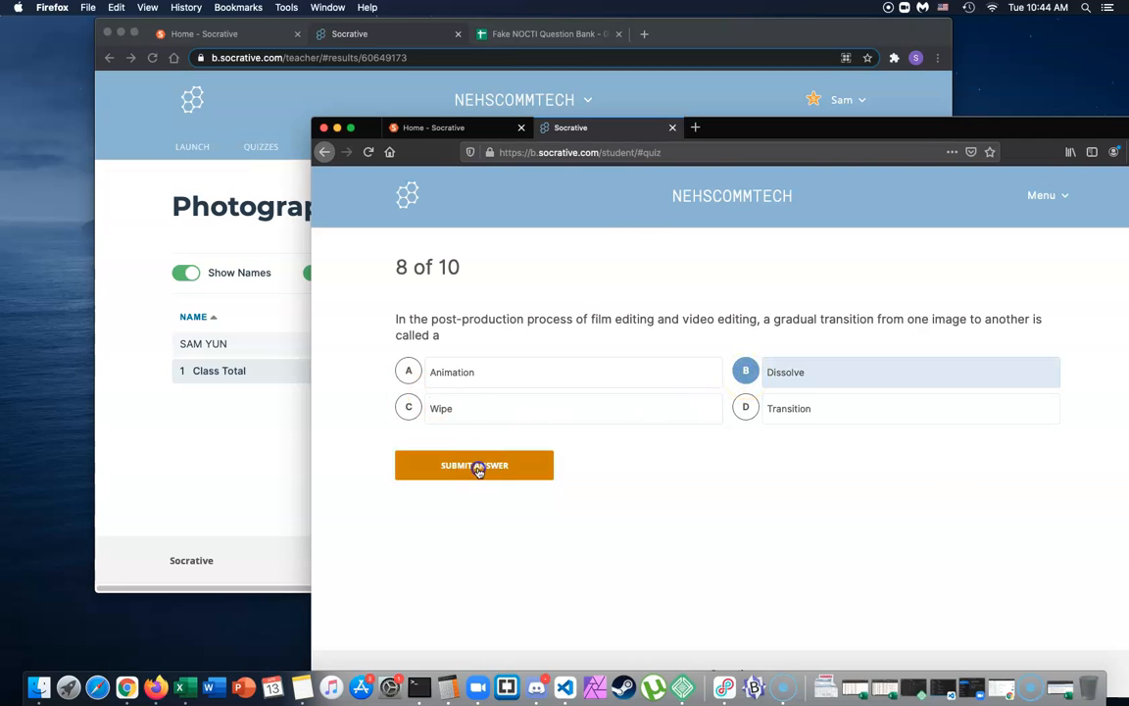
click(480, 466)
click(652, 382)
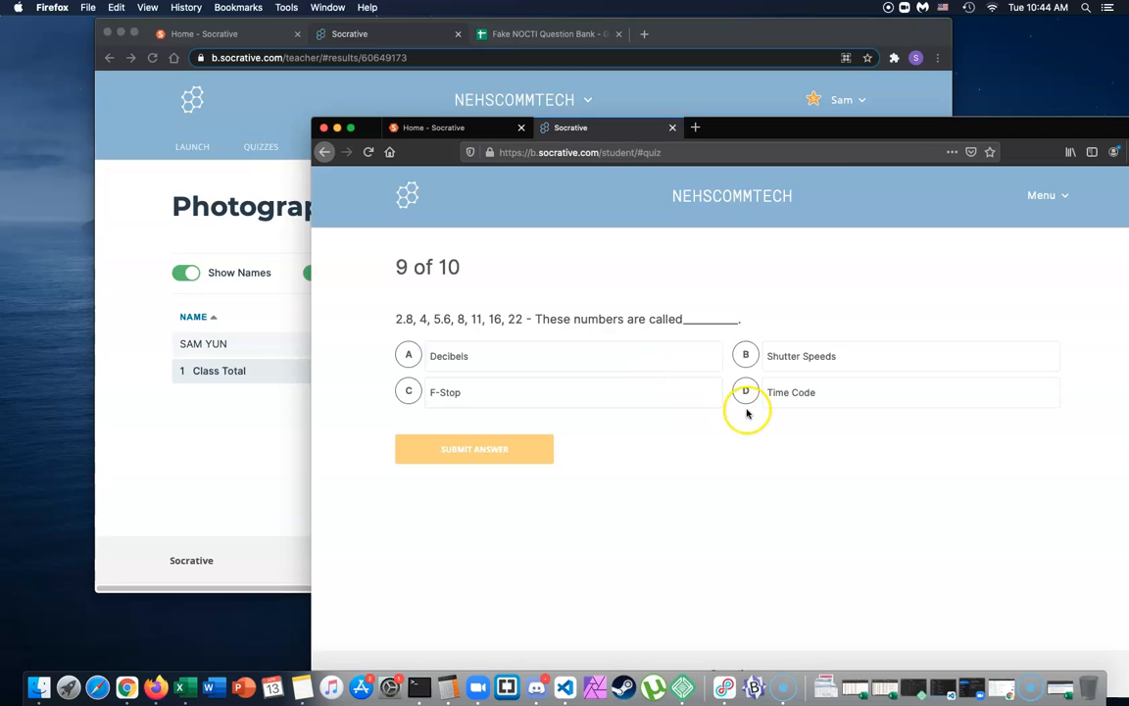
Answer the 2.8 to 22 number series question with F-Stop and the key, fill and back light question with 3 Point Lighting, completing the quiz
click(407, 392)
click(451, 435)
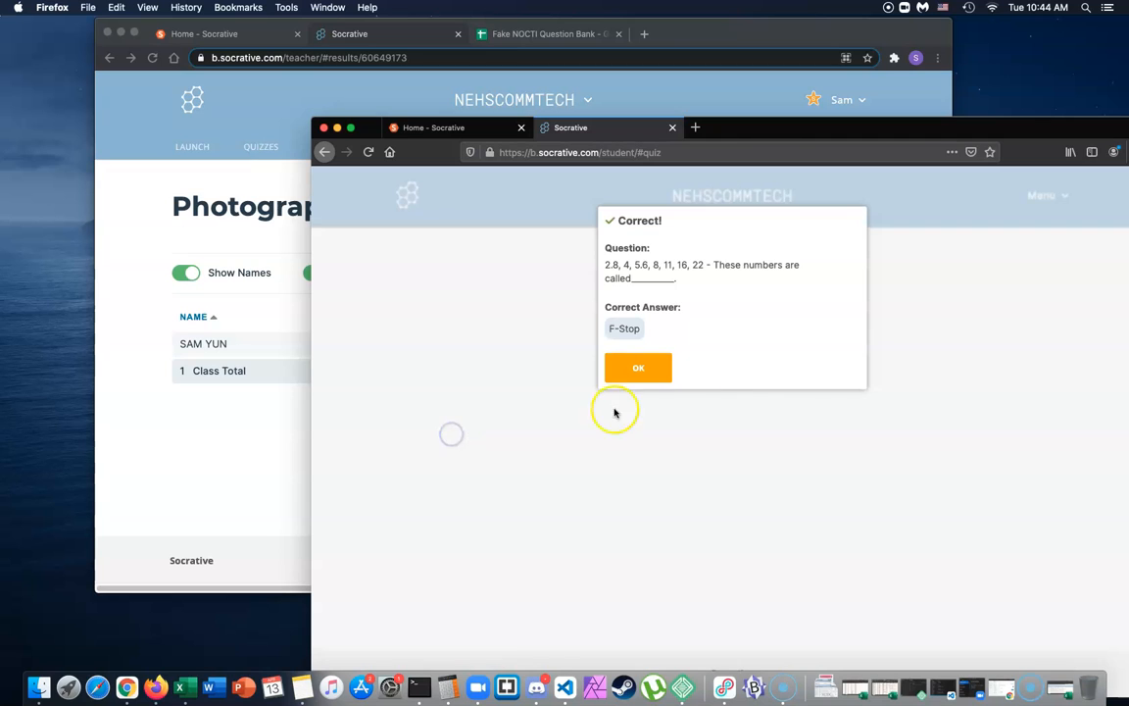
click(642, 377)
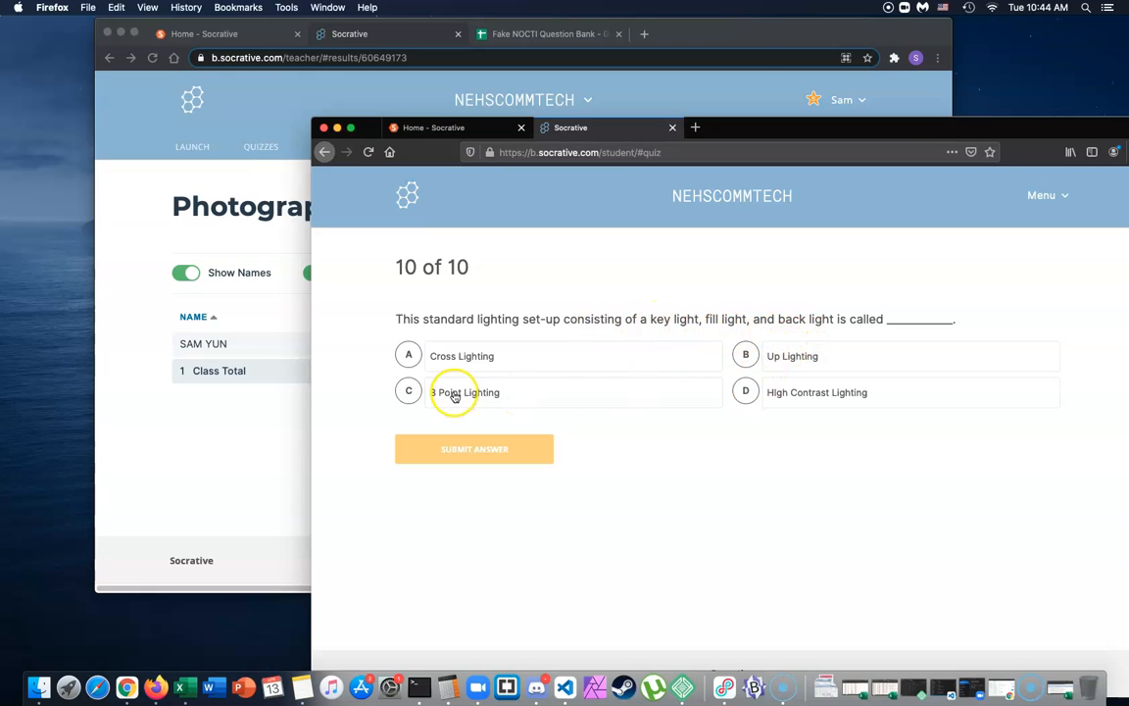
click(403, 389)
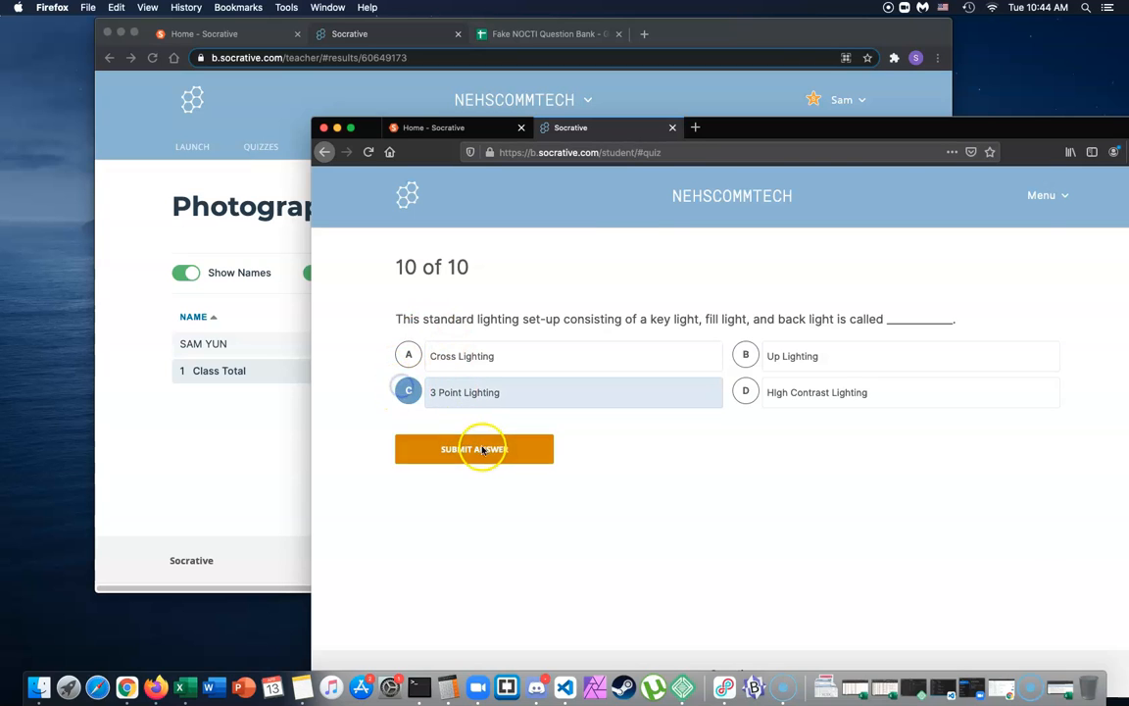
click(479, 449)
click(626, 379)
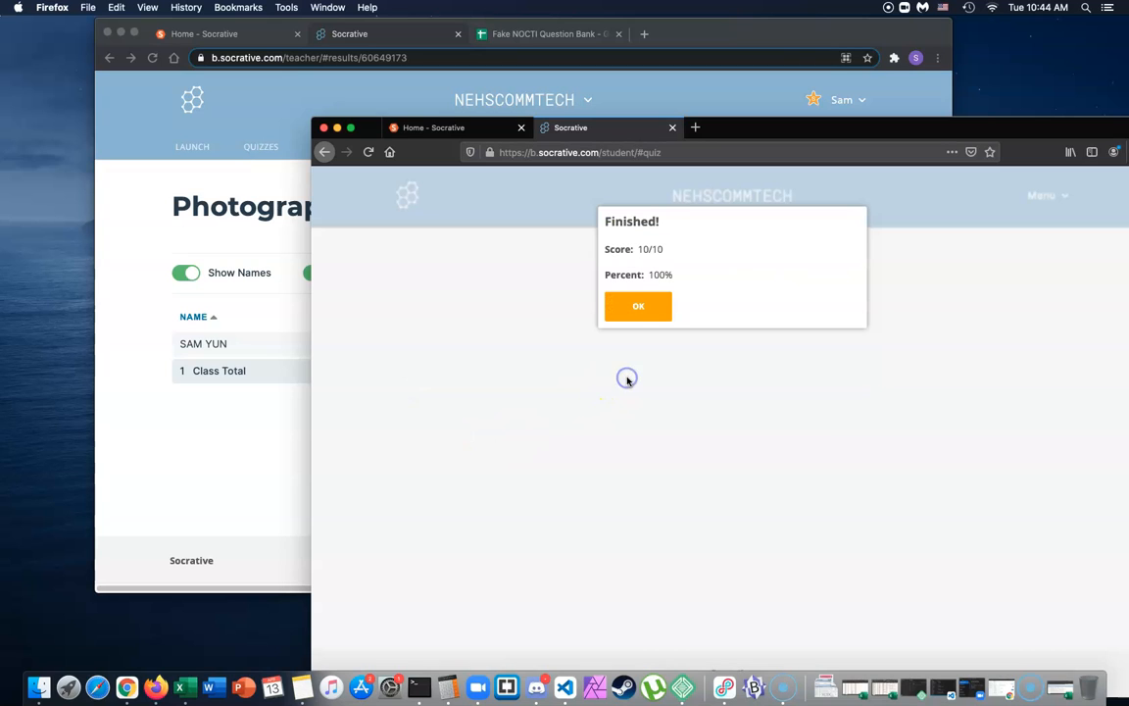
click(642, 308)
In the teacher's Chrome window, finish the live Photography activity and open its final results table
click(186, 464)
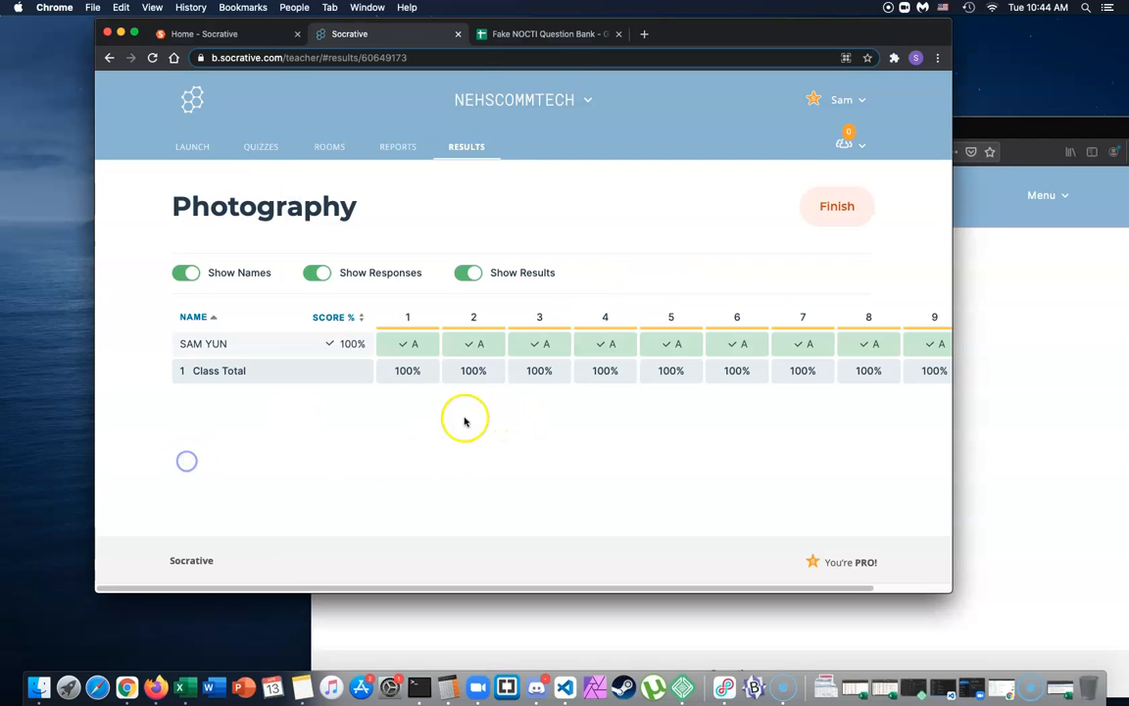
drag(384, 585, 335, 588)
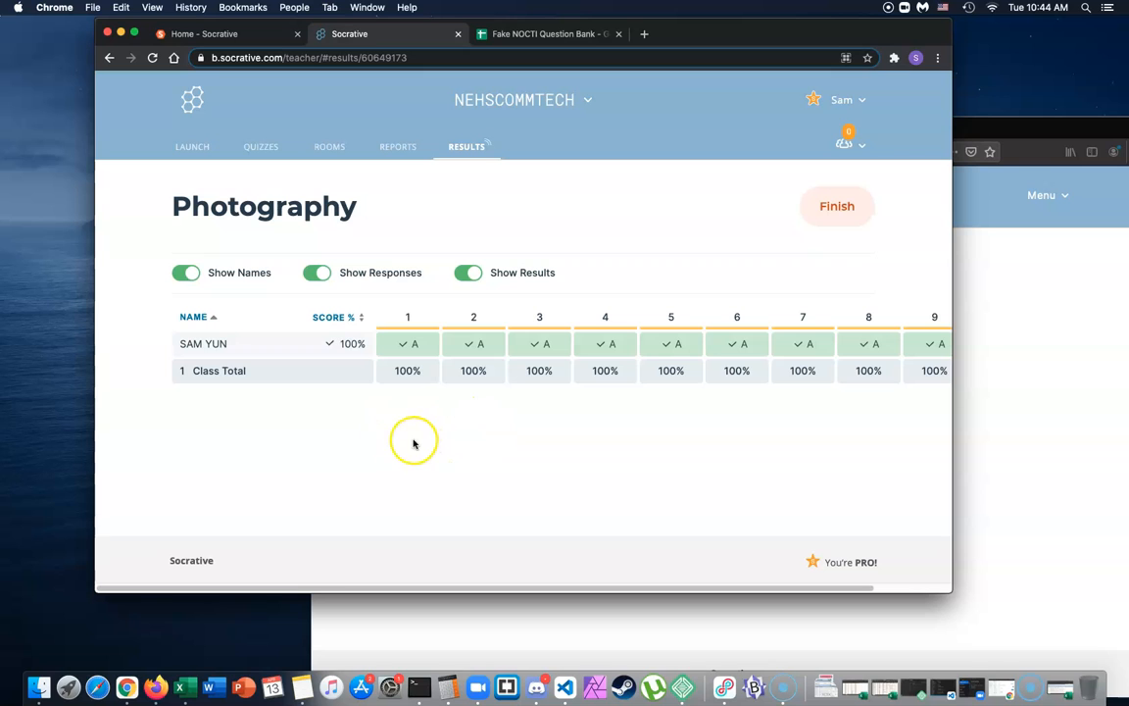
click(839, 213)
click(462, 367)
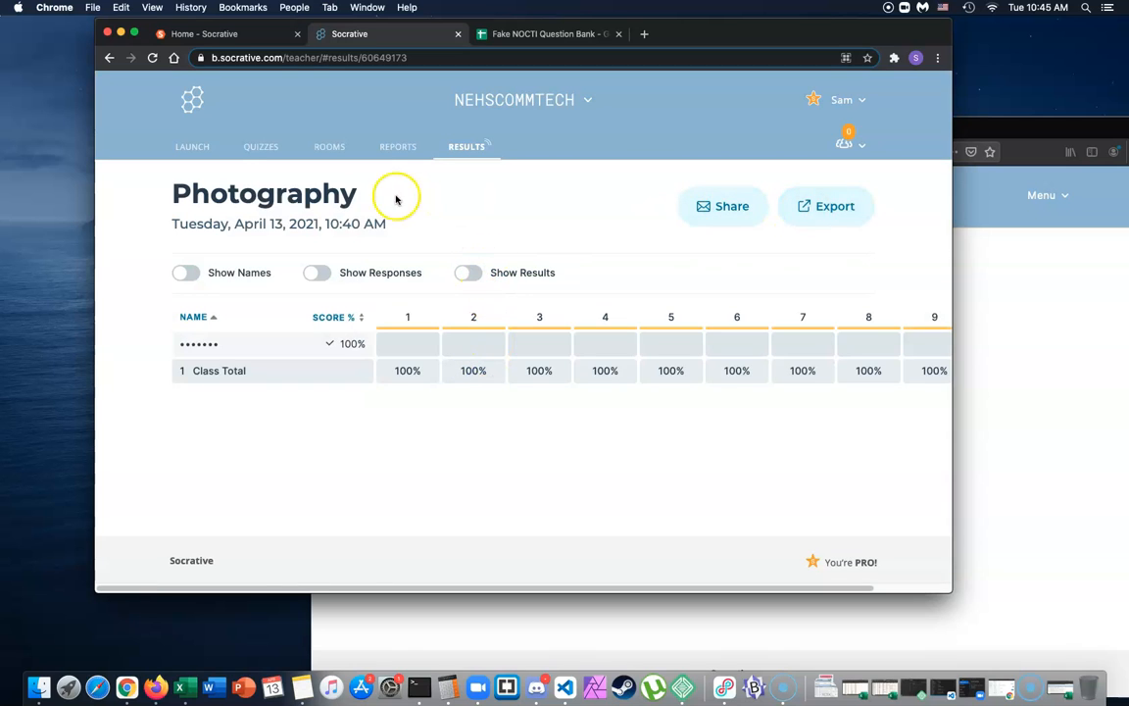
Open the Photography quiz from the reports list and show its results and responses in the table
click(398, 147)
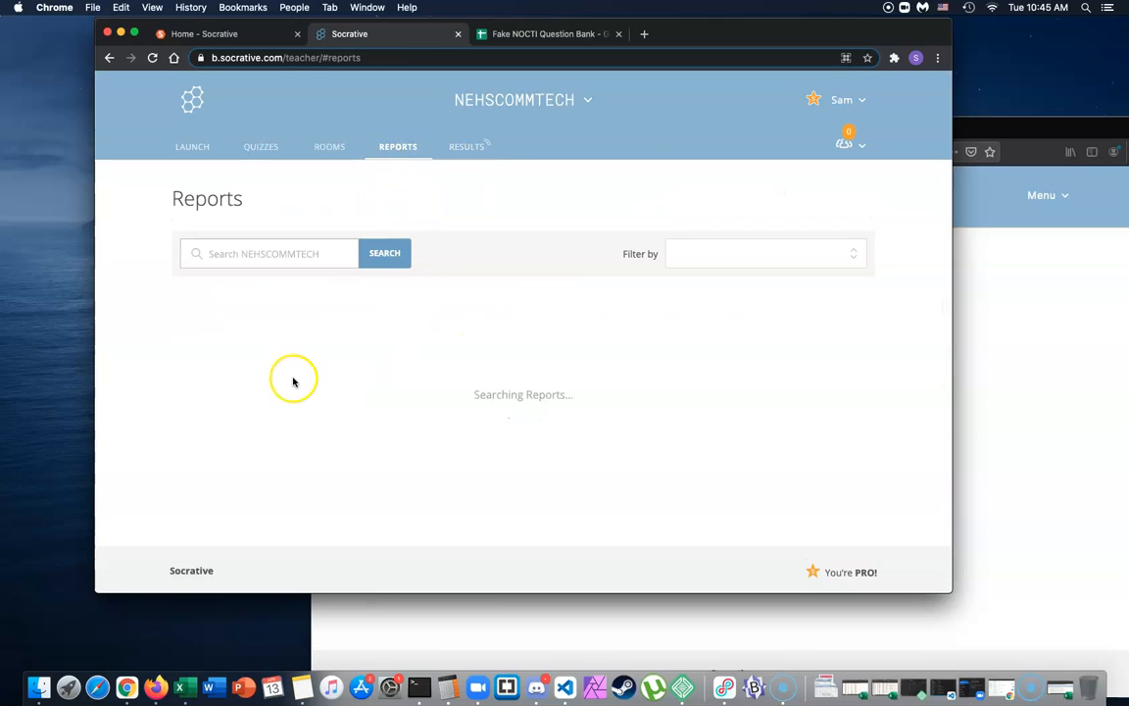
click(260, 366)
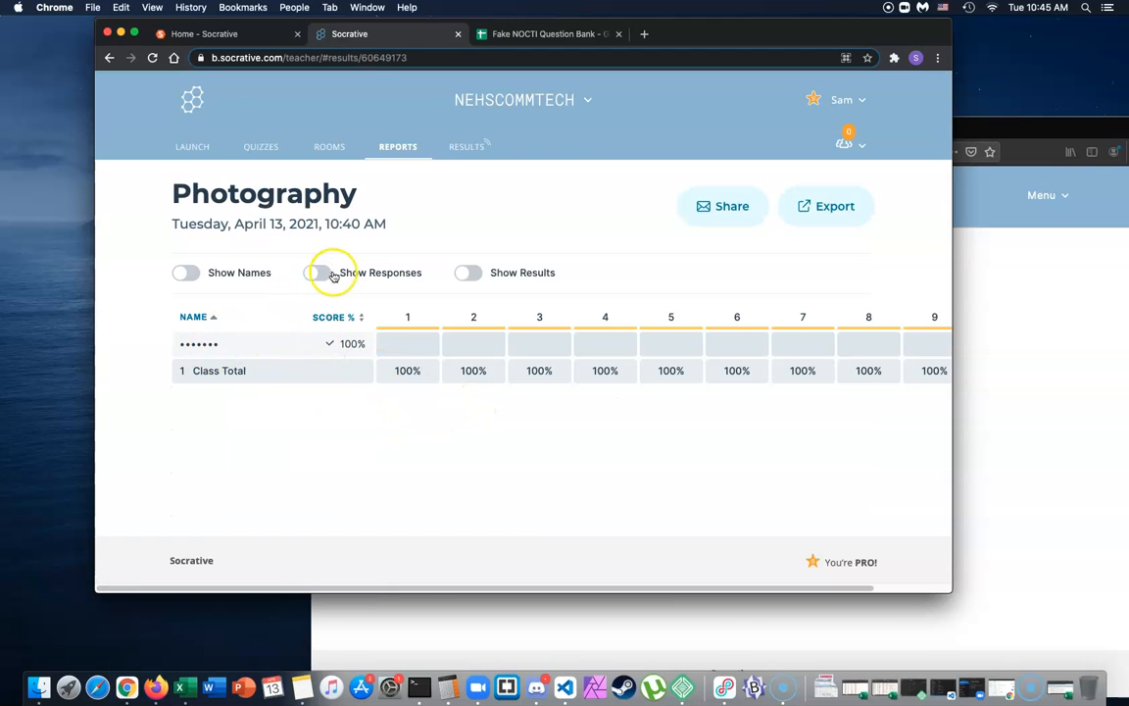
click(475, 274)
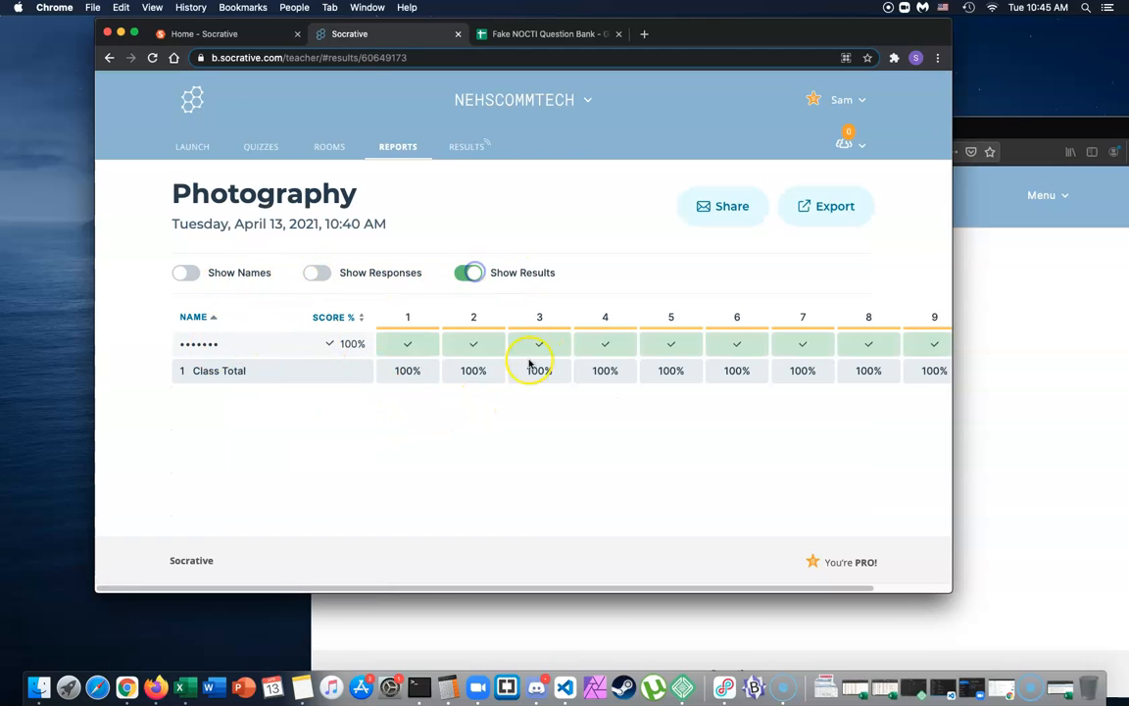
click(182, 273)
click(315, 273)
click(315, 275)
click(315, 273)
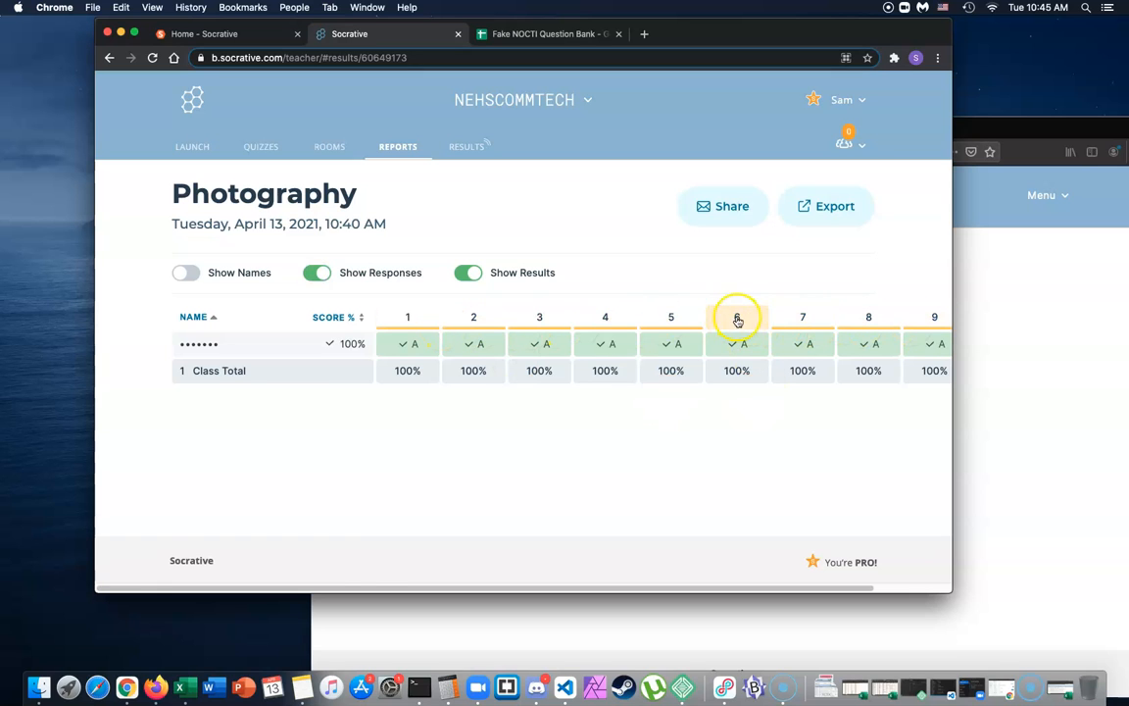
Examine question 6 of the Photography report, return to the results table and widen the browser window to fit all ten question columns
click(737, 319)
scroll(478, 461, down, 3)
scroll(478, 461, up, 3)
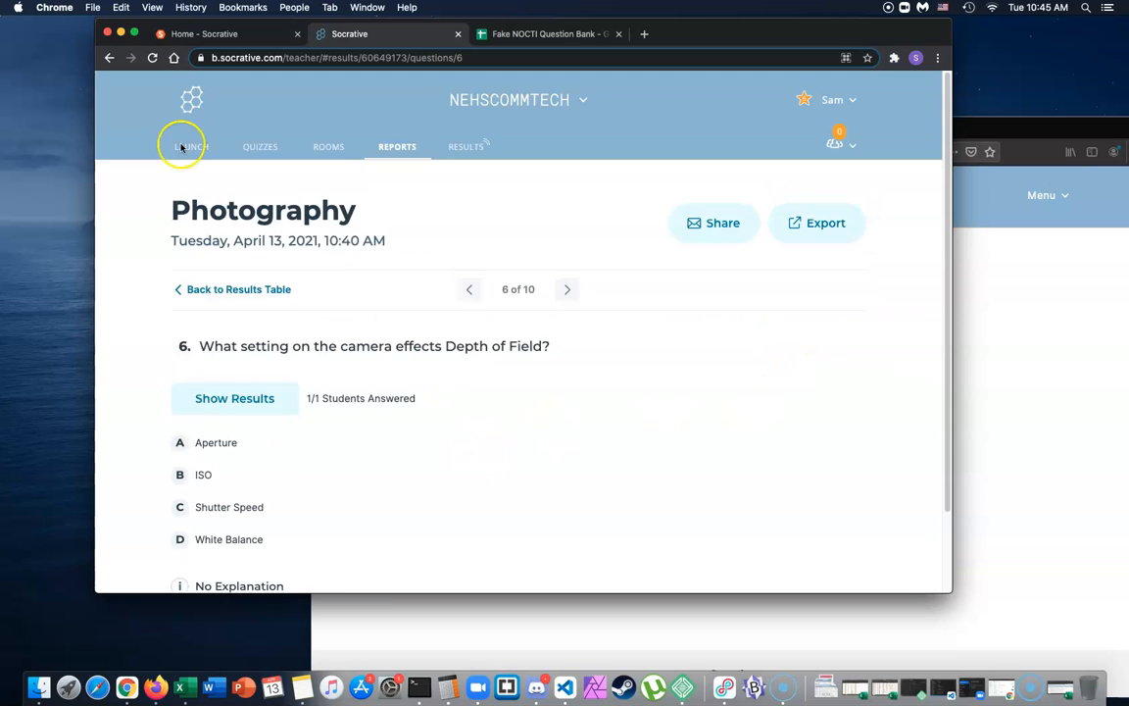
click(108, 57)
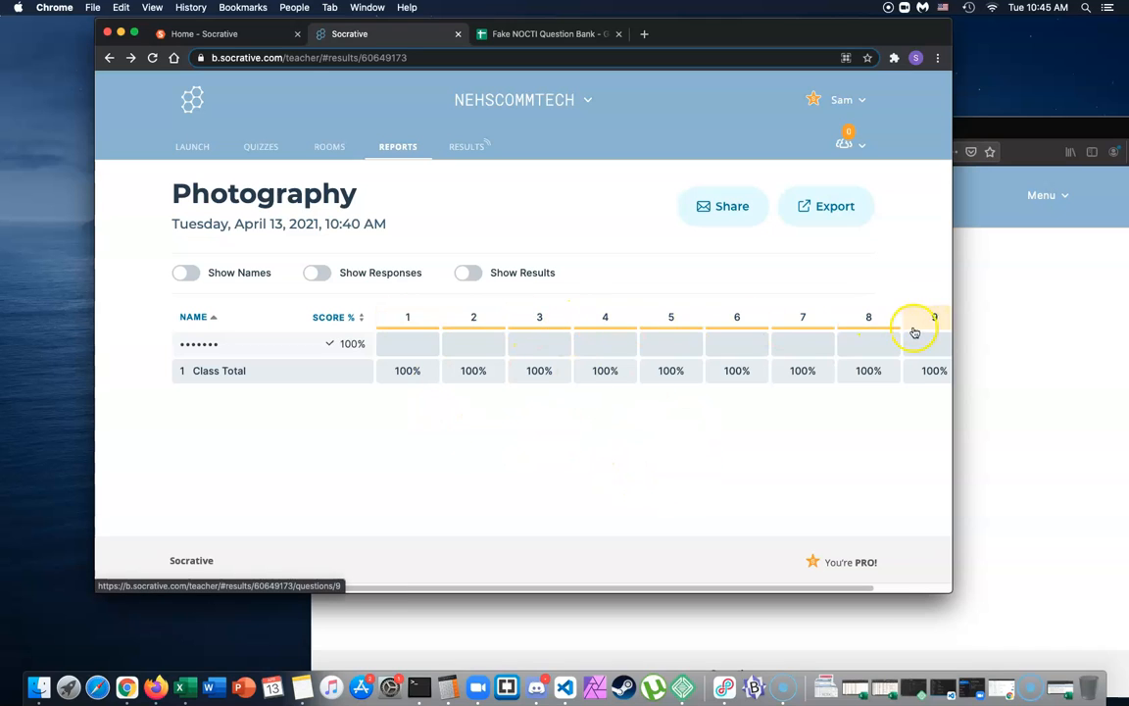
drag(949, 586, 1084, 607)
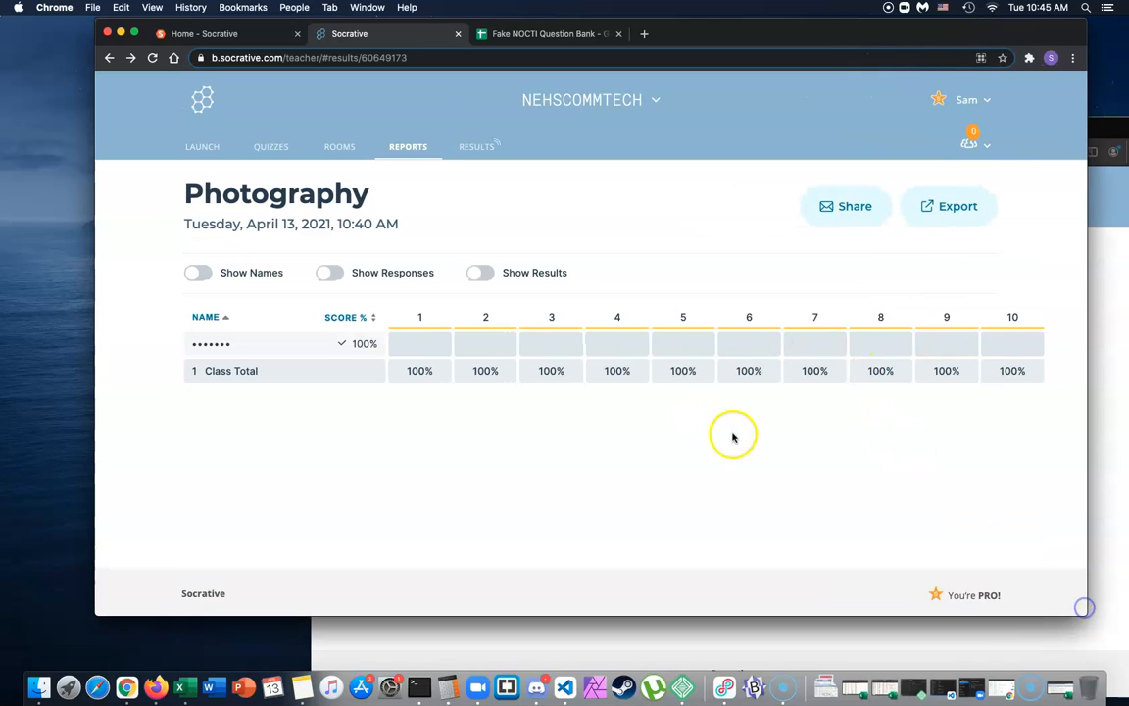